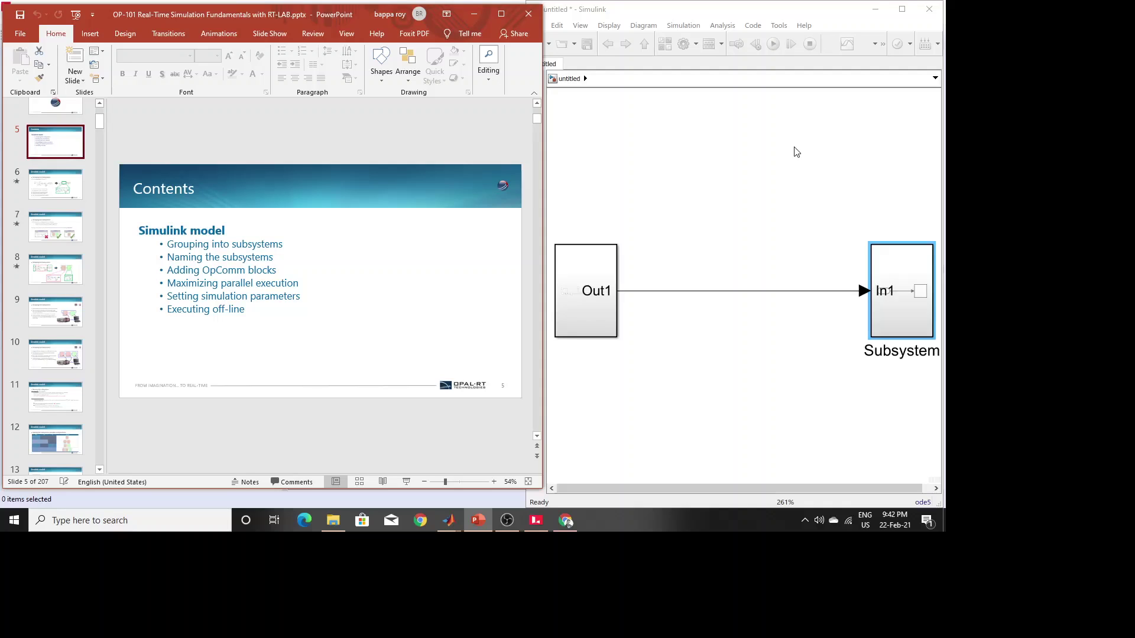
Step: Review slides 6 to 8 of the RT-LAB presentation on grouping Simulink blocks into computation and GUI subsystems
click(49, 198)
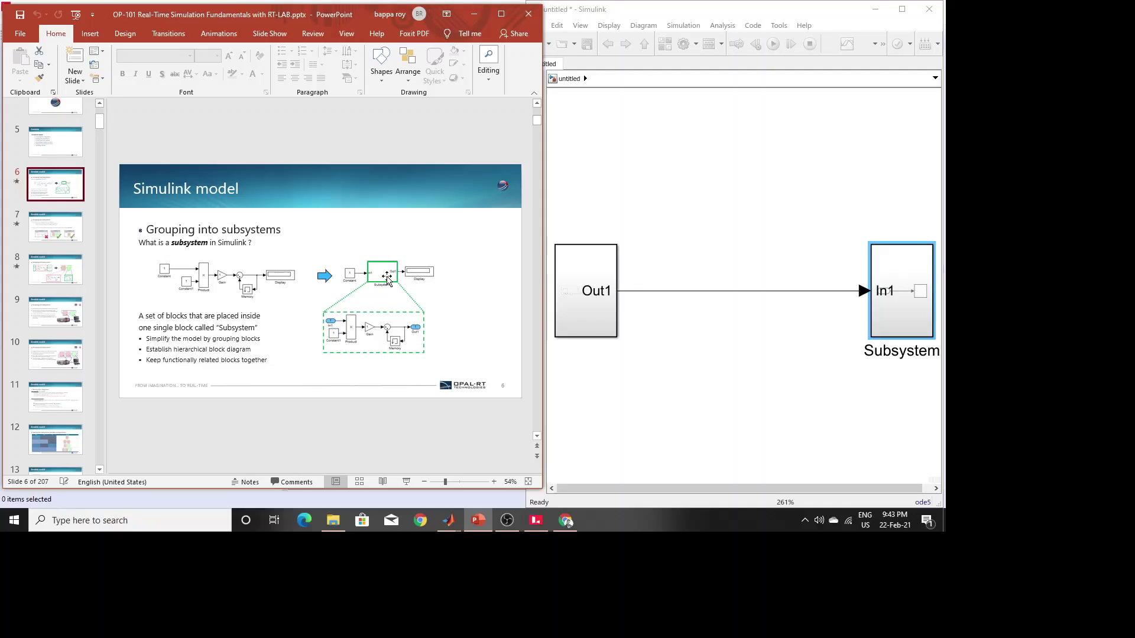
click(80, 238)
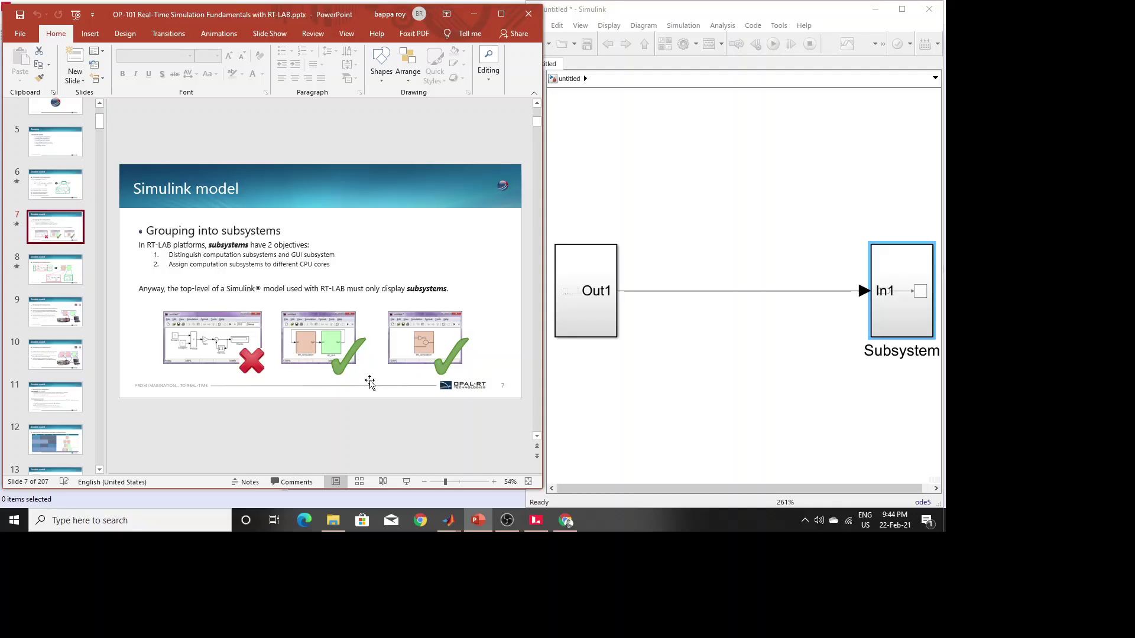
click(501, 14)
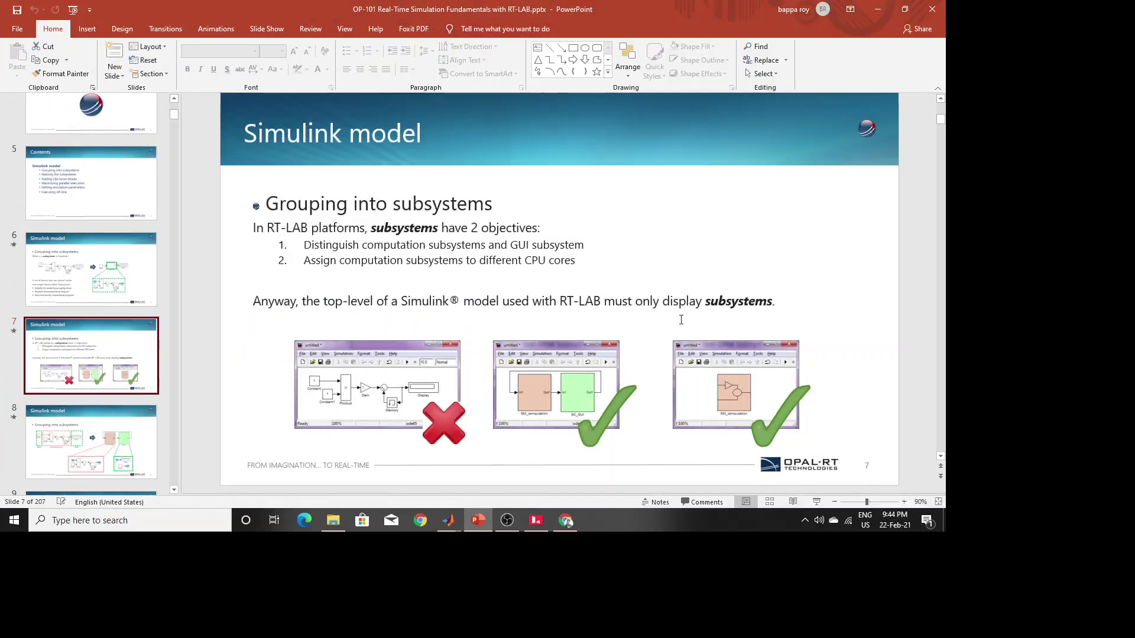
scroll(579, 402, down, 2)
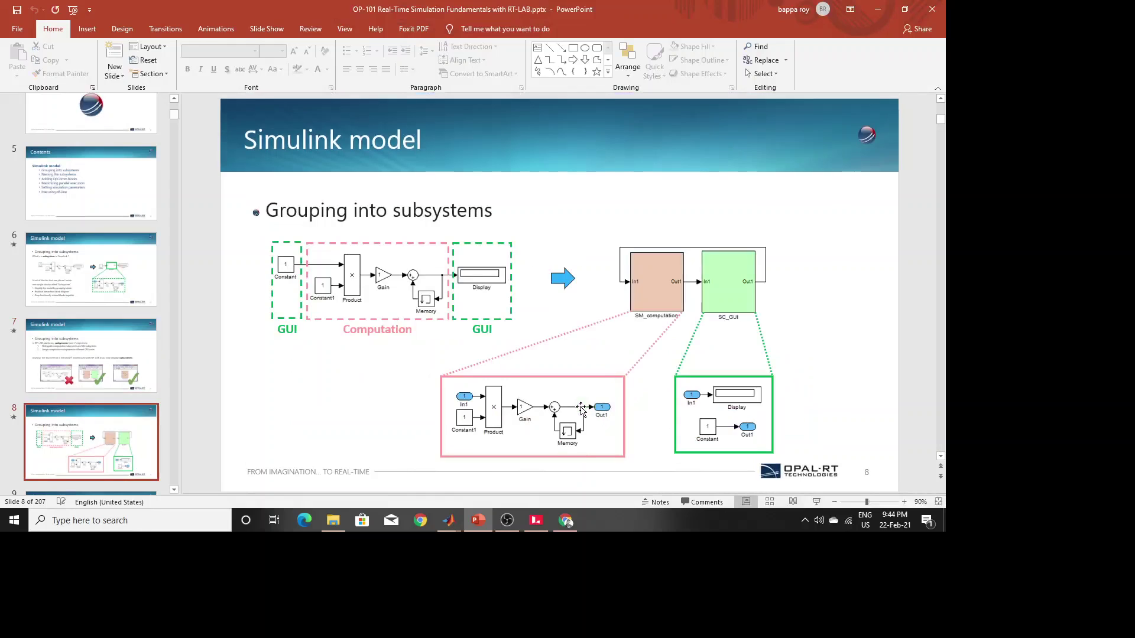
scroll(580, 402, up, 2)
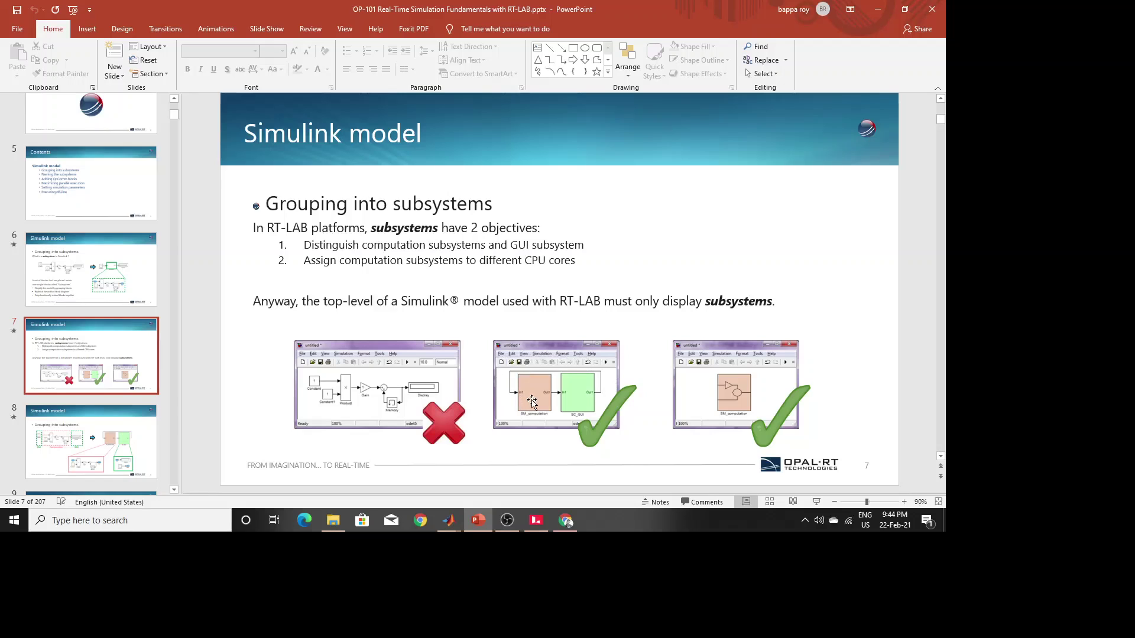
click(112, 438)
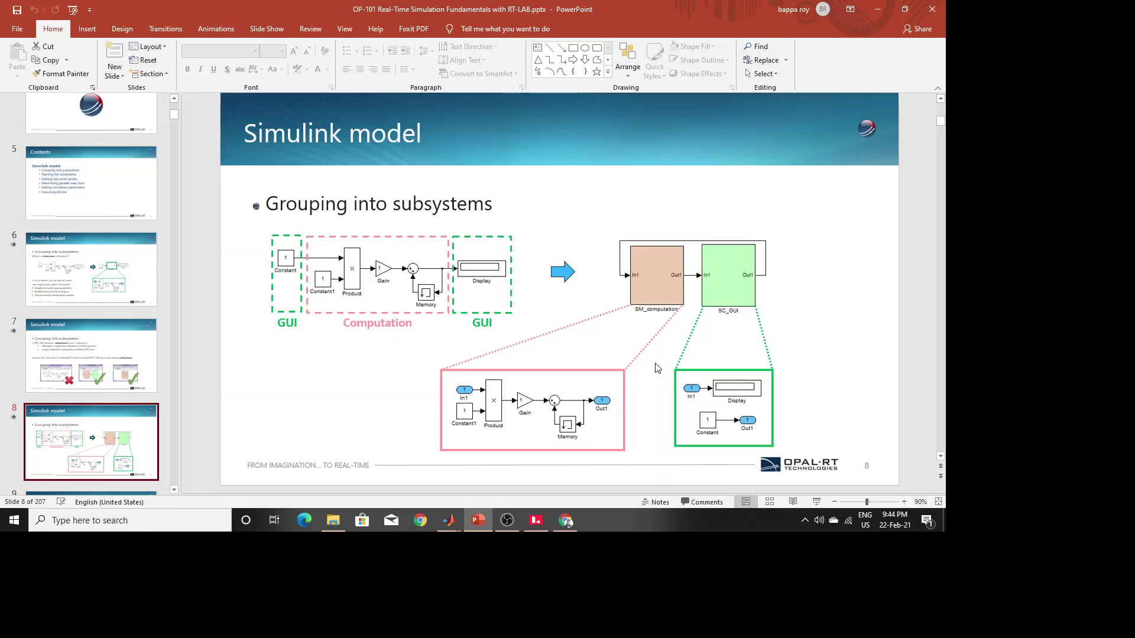
scroll(136, 334, down, 1)
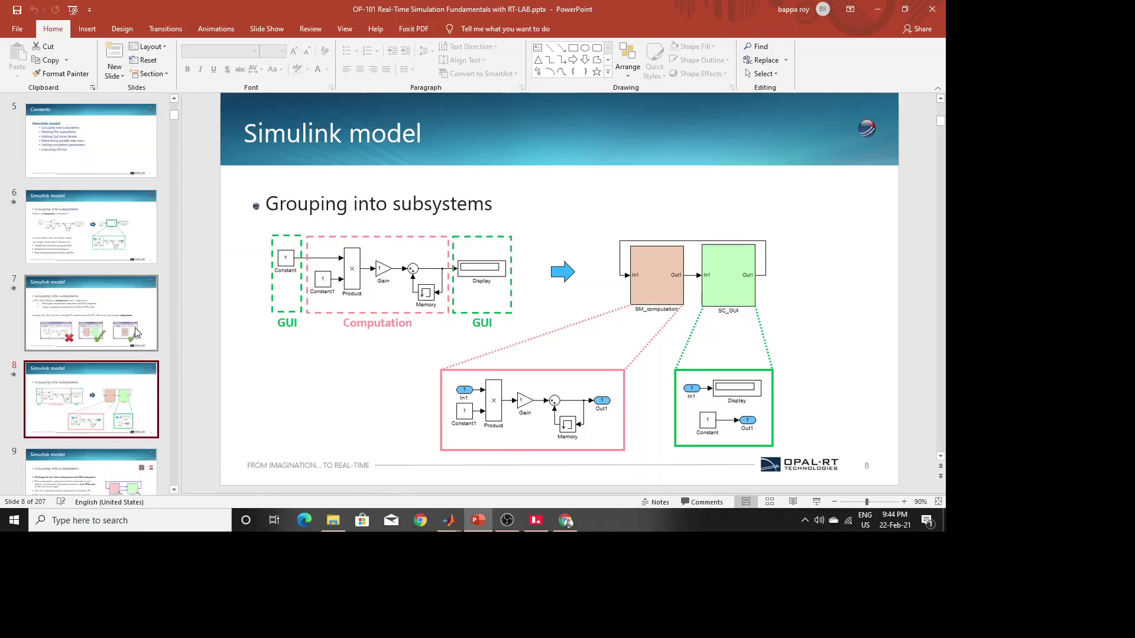
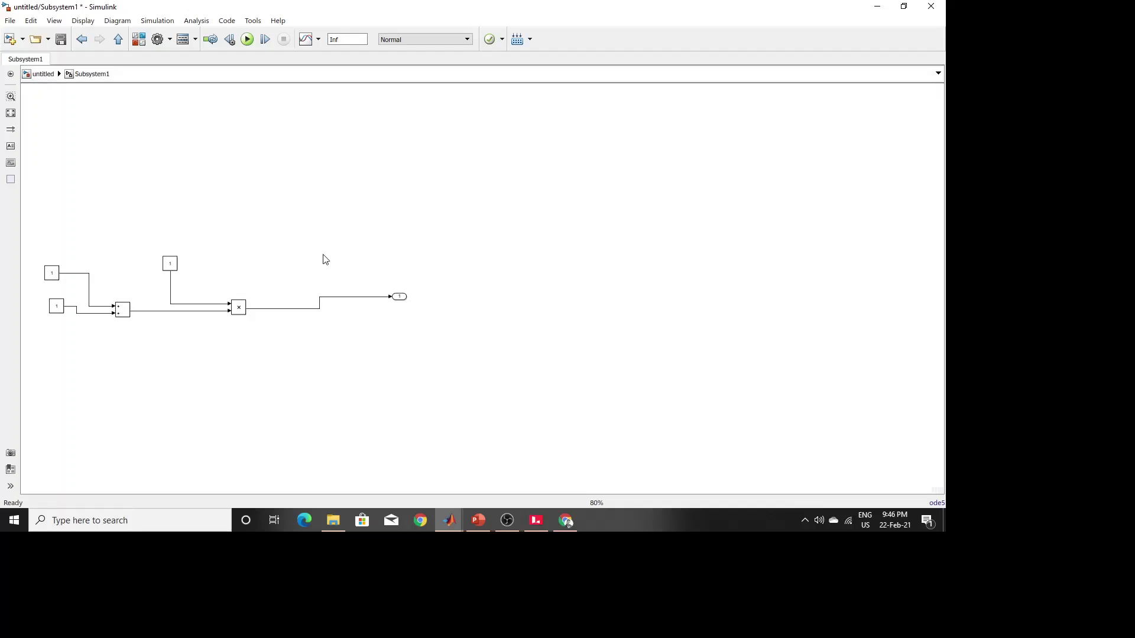
Step: Move the three Constant blocks, the Add block and the Multiply block out of Subsystem1 to the model's top level
click(399, 297)
drag(37, 247, 258, 327)
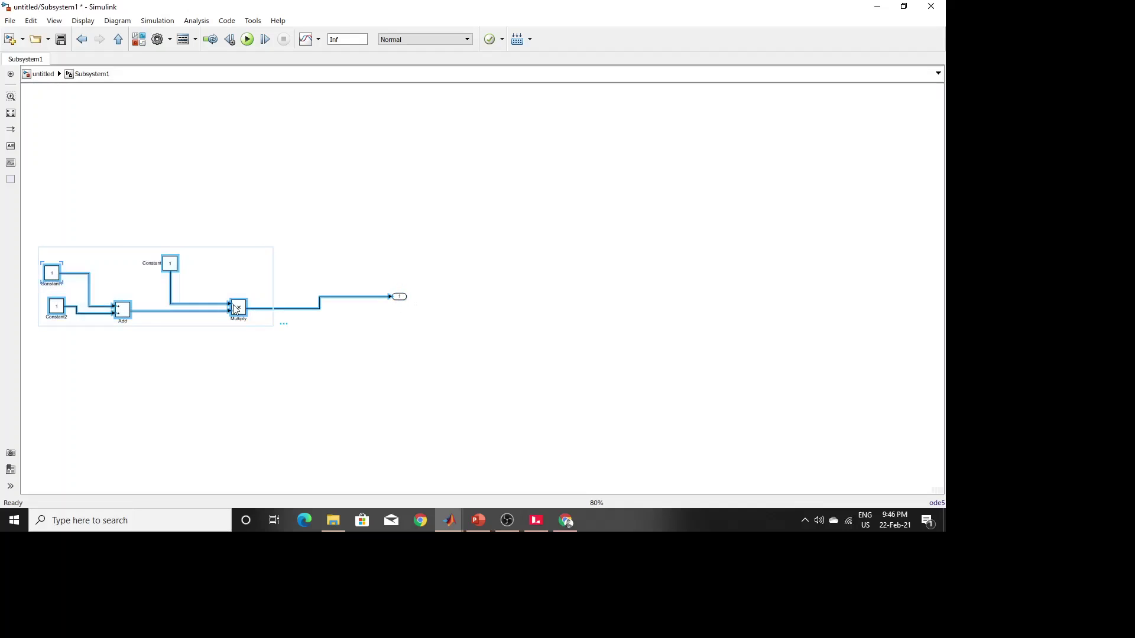
right_click(232, 304)
click(264, 311)
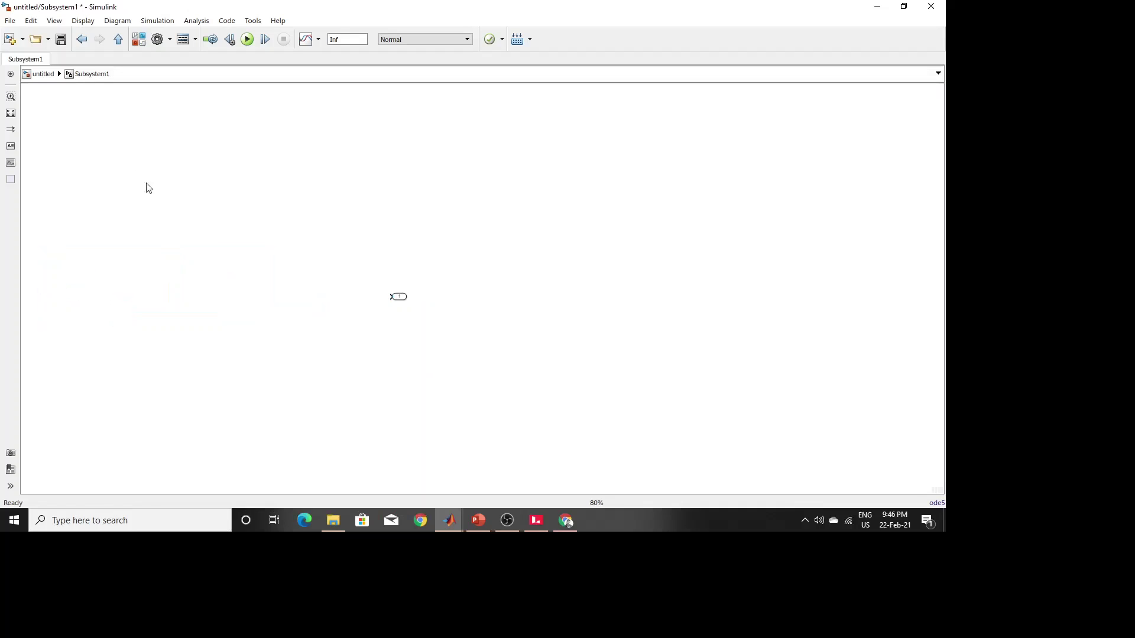
click(44, 74)
right_click(538, 200)
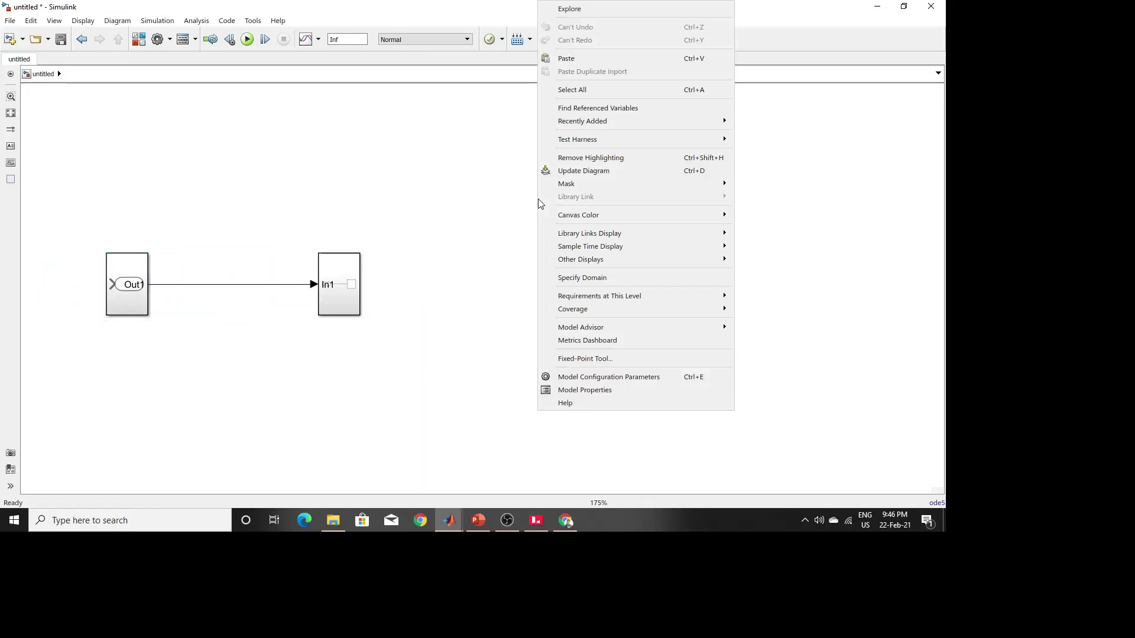
click(619, 59)
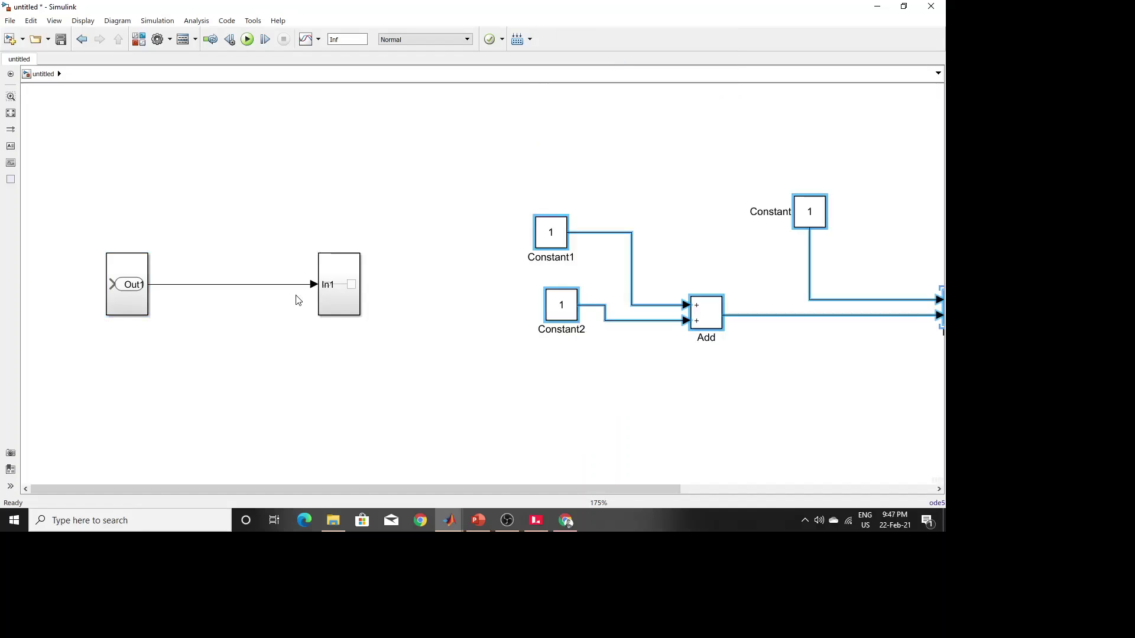
Step: Check the contents of the receiving subsystem, then add a Scope at the top level and connect it to the Multiply output
double_click(331, 295)
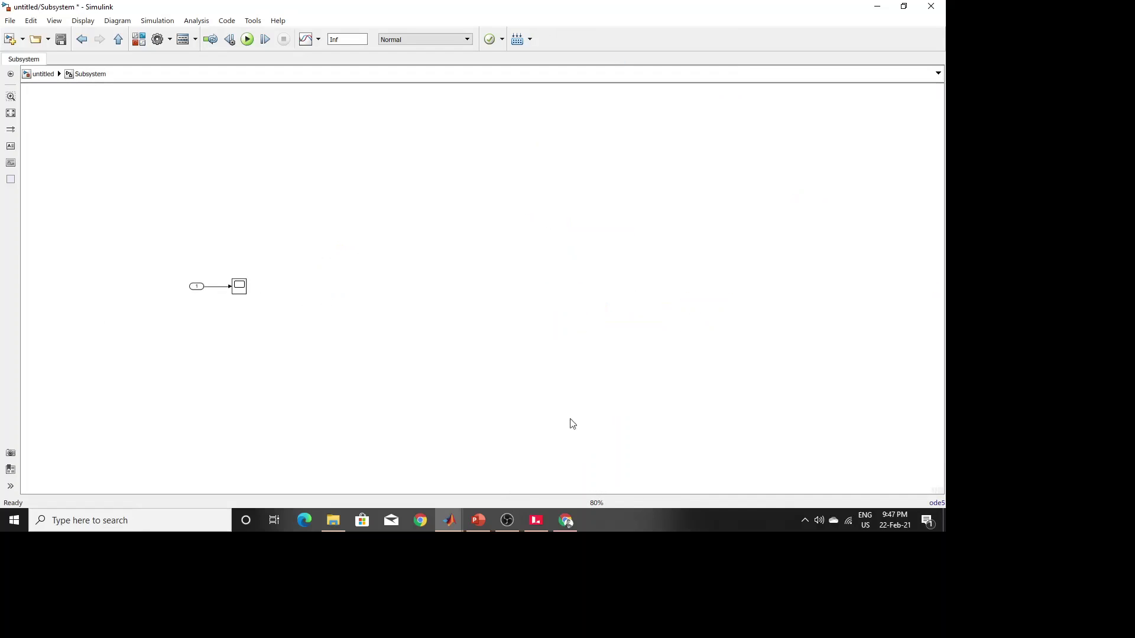
click(56, 74)
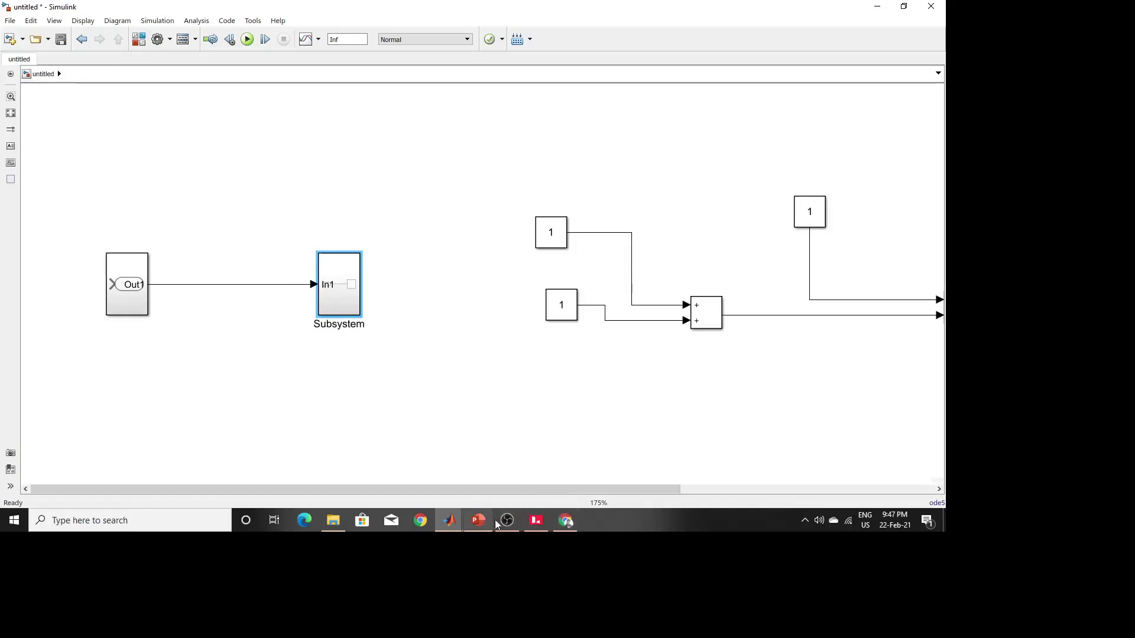
drag(526, 489, 943, 499)
double_click(916, 315)
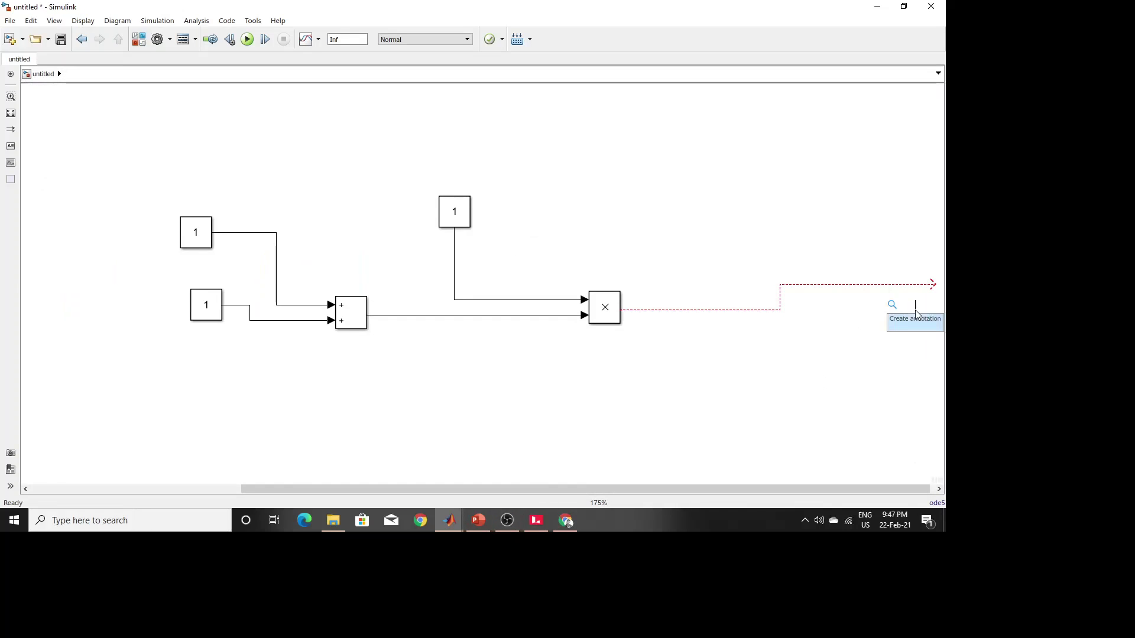
text(scop)
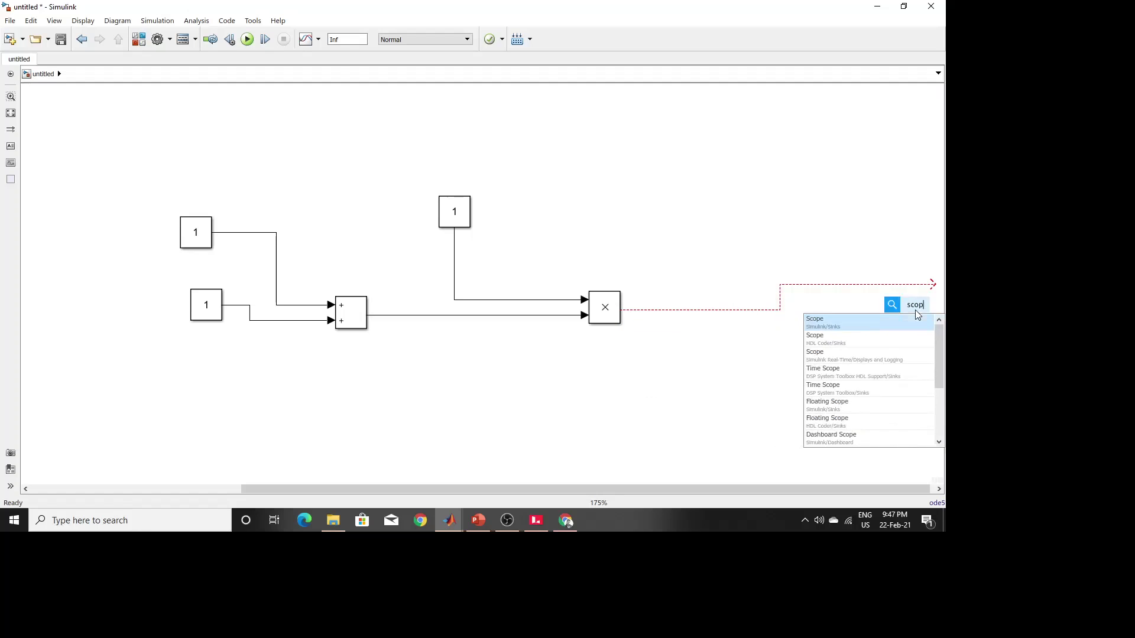
click(906, 325)
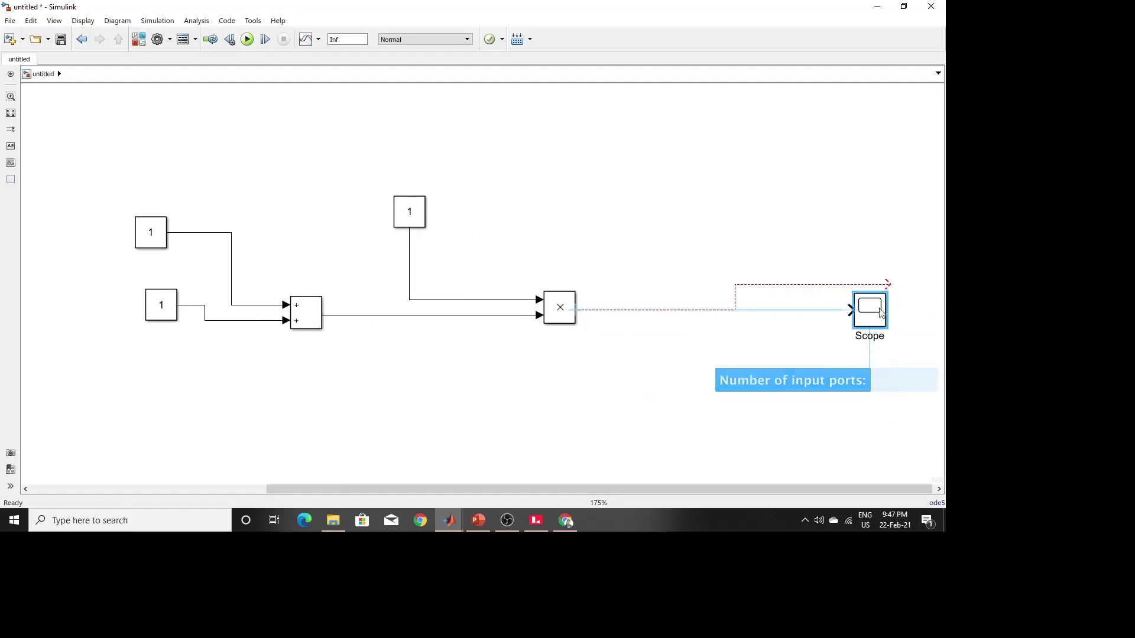
click(890, 285)
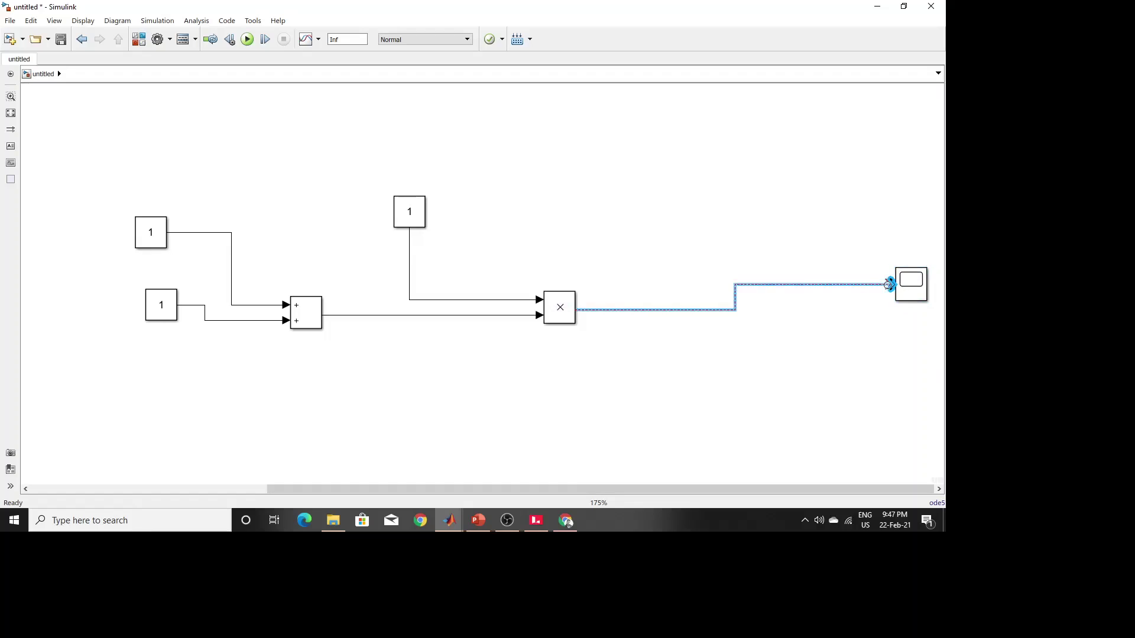
click(818, 341)
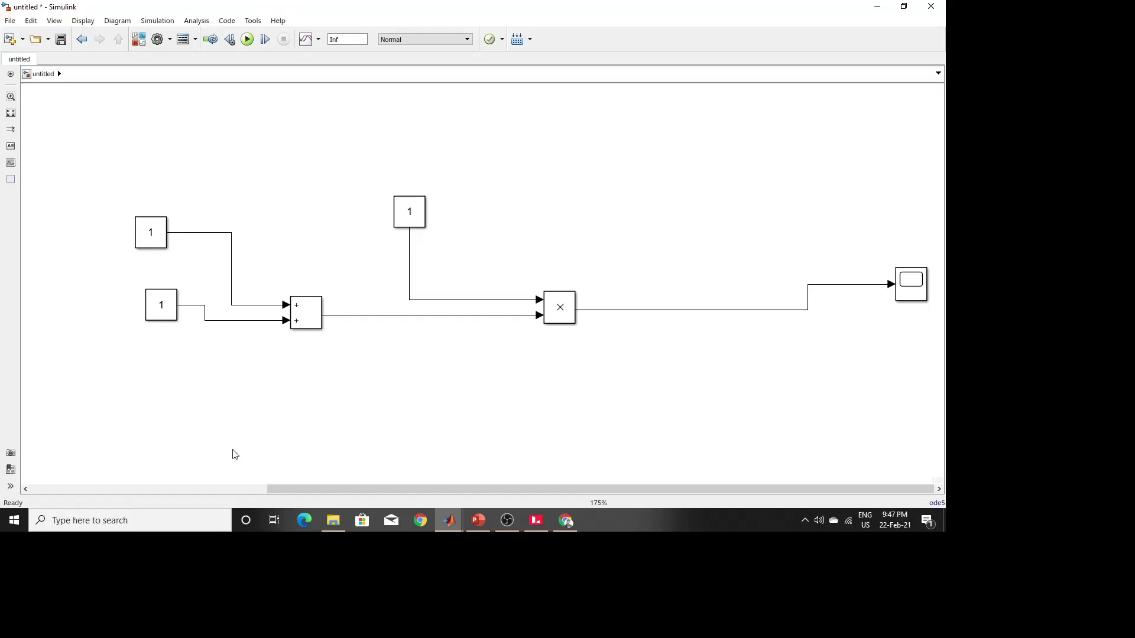
Step: Delete the two old connected subsystems from the top level of the model
drag(264, 437, 2, 432)
drag(65, 225, 386, 329)
key(Delete)
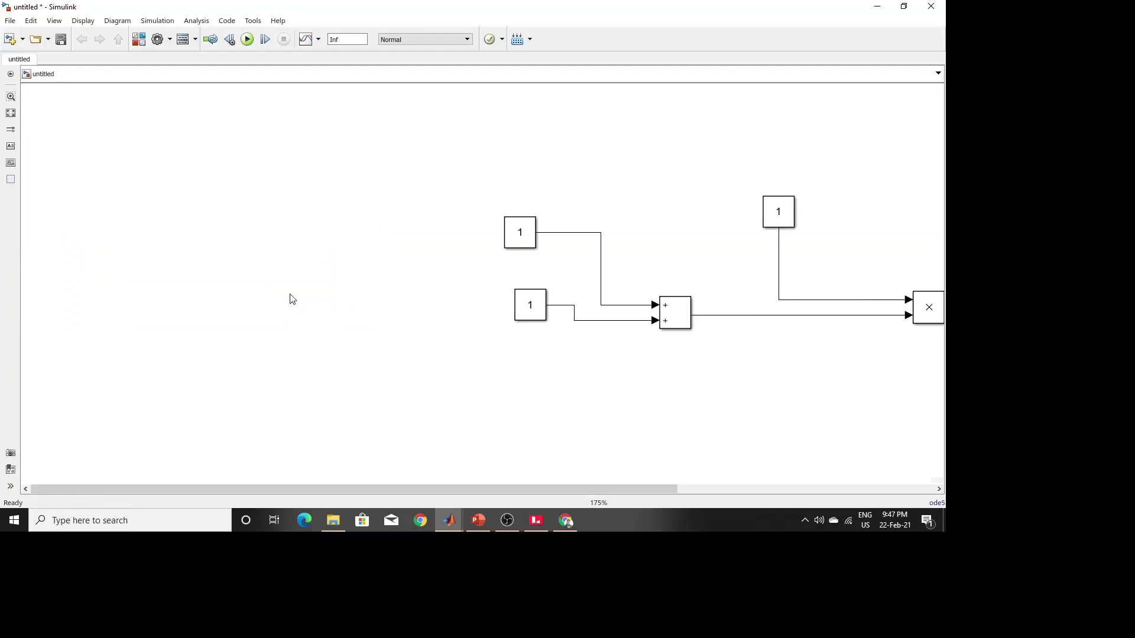
click(9, 114)
scroll(572, 259, down, 4)
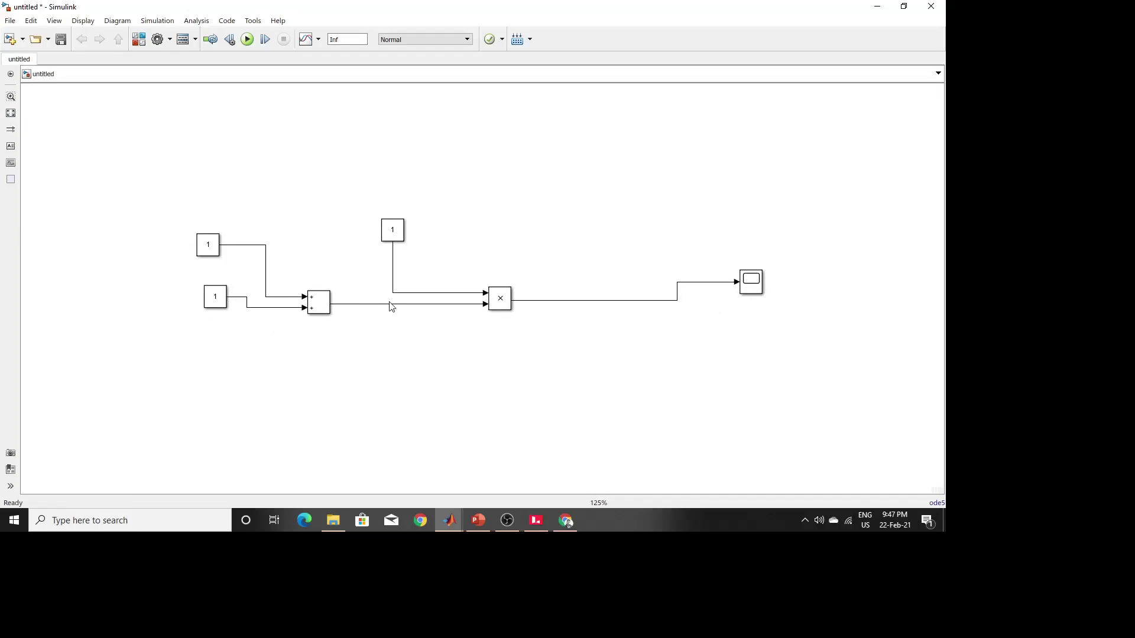
Step: Group the three Constant blocks, Add and Multiply into one subsystem
click(324, 301)
click(391, 196)
drag(183, 202, 553, 338)
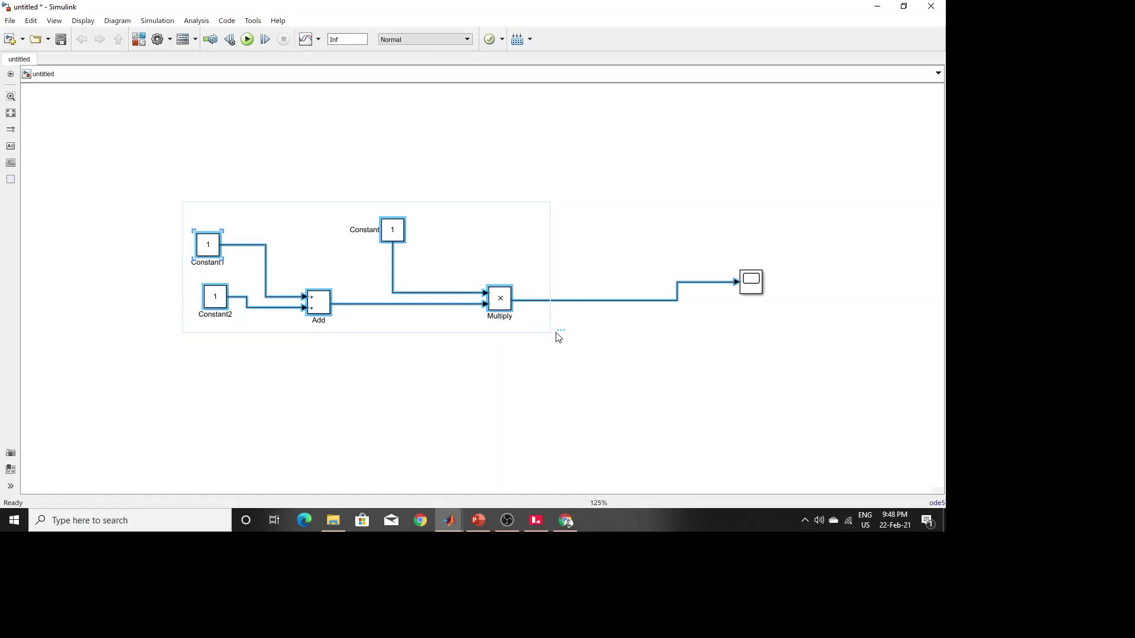
click(564, 320)
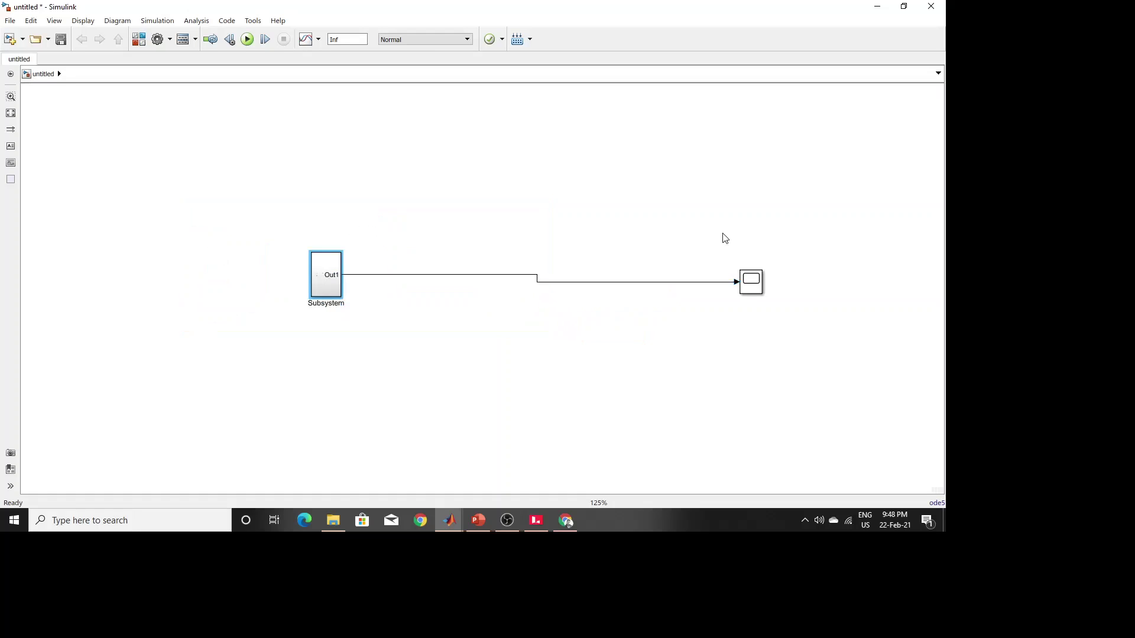
Step: Group the Scope into its own subsystem and place it closer to and level with the computation subsystem
drag(723, 233, 783, 330)
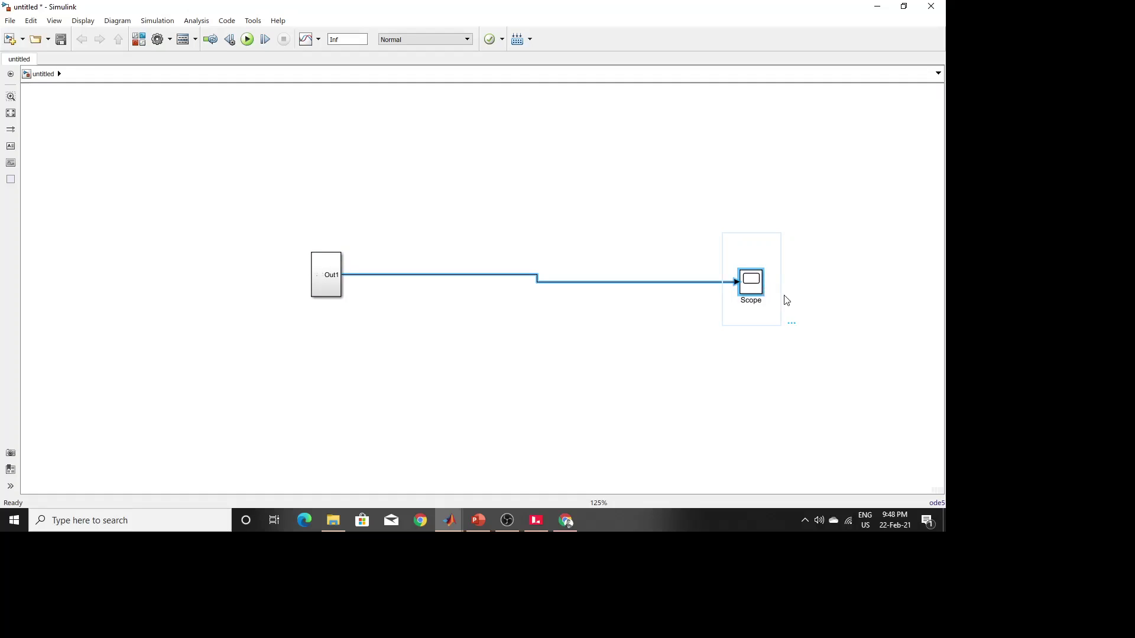
click(798, 314)
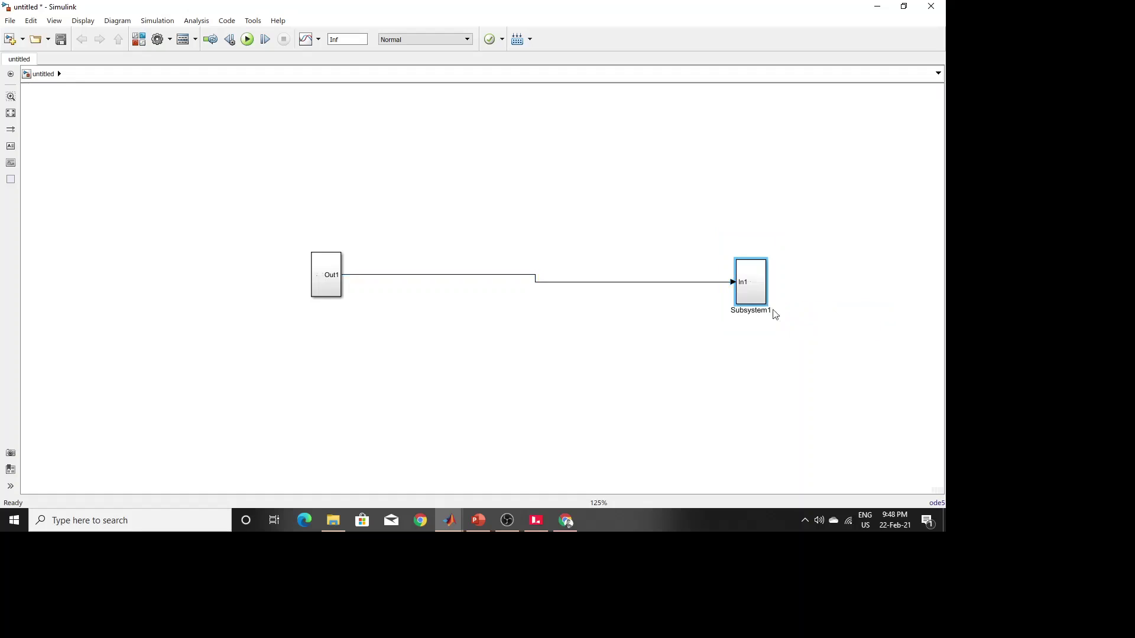
drag(746, 286, 503, 284)
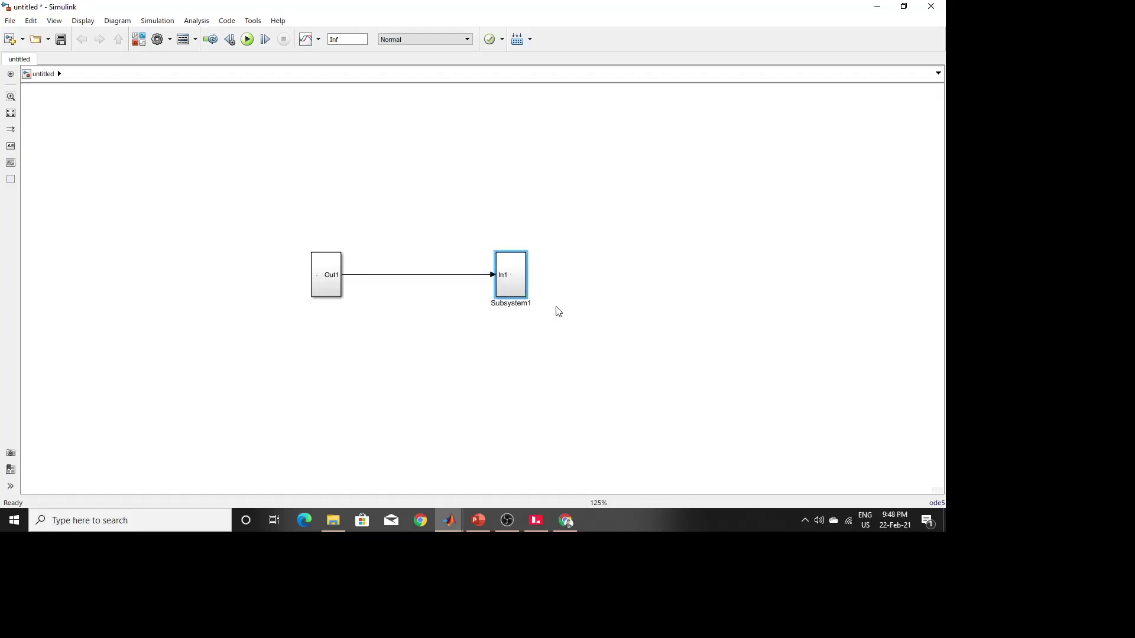
Step: Rename the subsystem containing the Scope to SC_tfy
key(BackSpace)
key(BackSpace)
key(BackSpace)
key(BackSpace)
key(BackSpace)
key(BackSpace)
key(BackSpace)
key(BackSpace)
key(BackSpace)
text(C)
text( tfy)
Step: Rename the subsystem containing the computation blocks to SM_rfydry
click(338, 287)
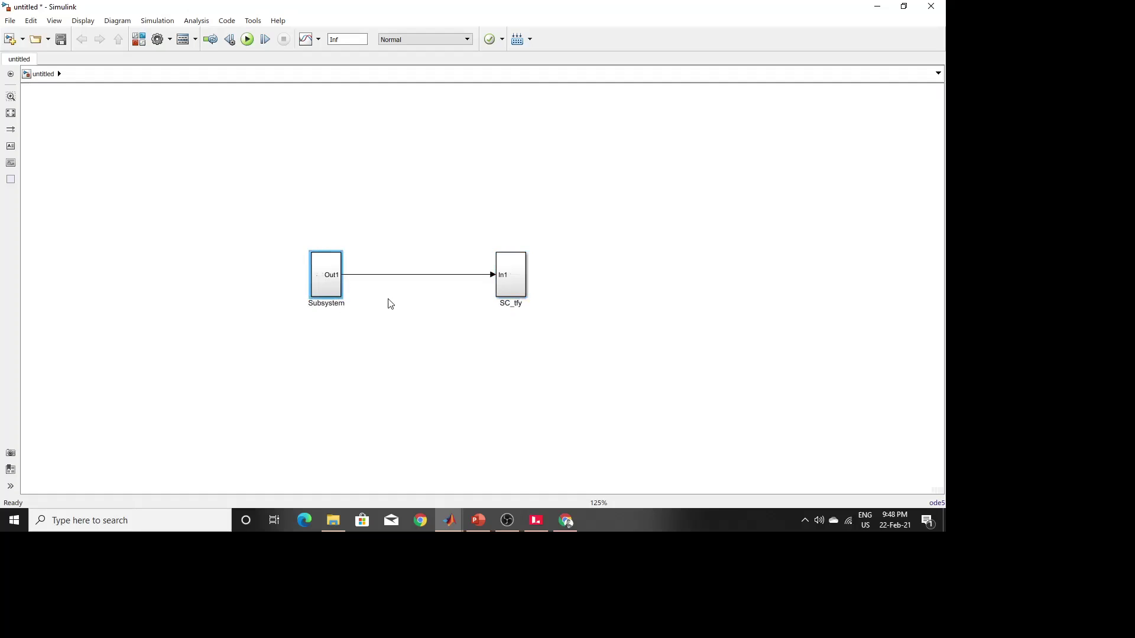
key(BackSpace)
key(BackSpace)
key(BackSpace)
key(BackSpace)
key(BackSpace)
key(BackSpace)
key(BackSpace)
key(BackSpace)
text(M_rfydry)
click(391, 304)
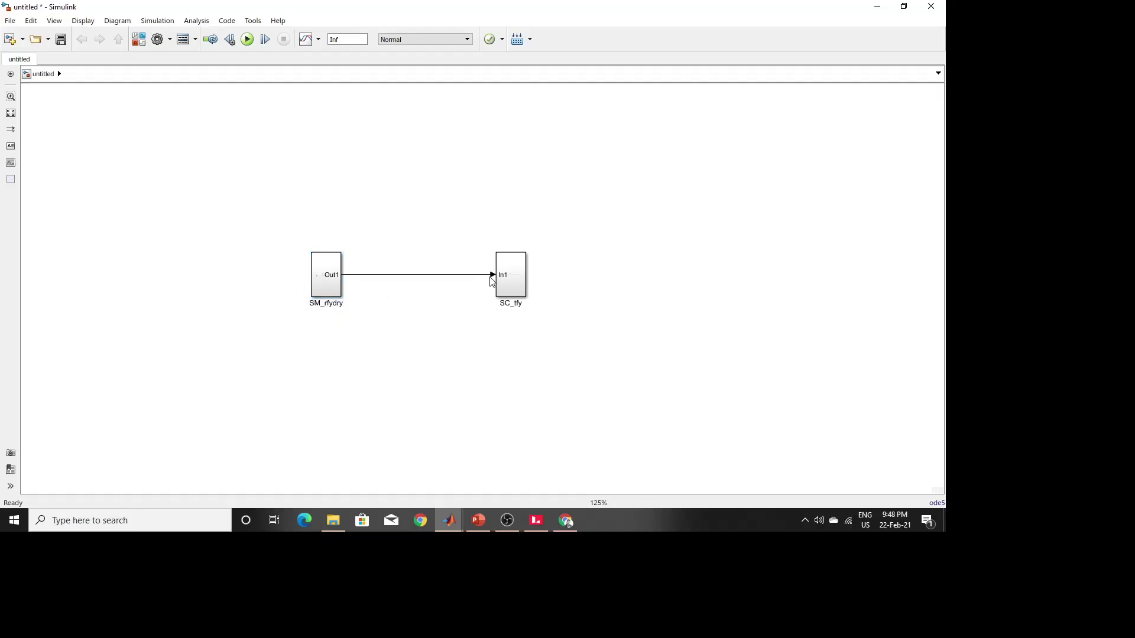
Step: Open the SC_tfy subsystem and add an OpComm block to it from the RT-LAB library
click(521, 289)
double_click(509, 279)
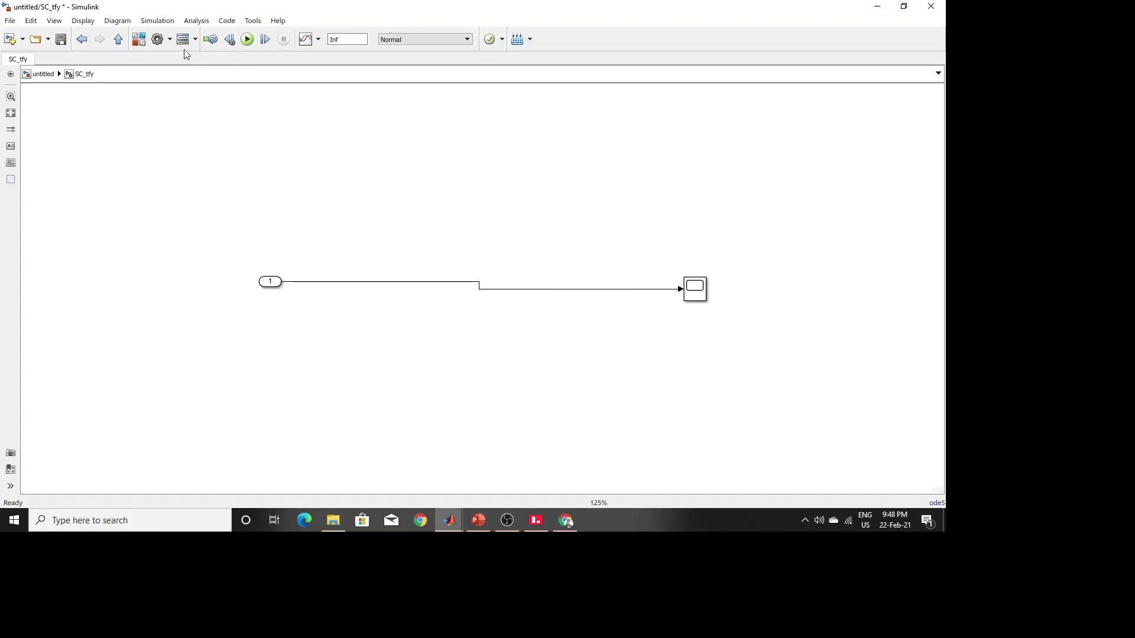
click(138, 39)
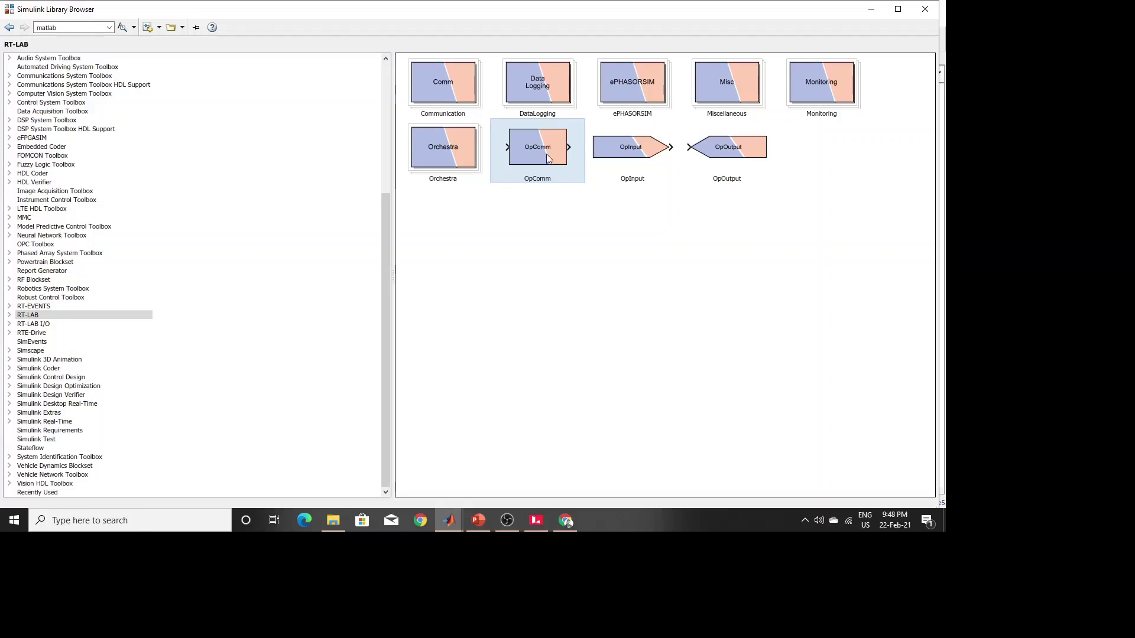
click(41, 316)
right_click(543, 169)
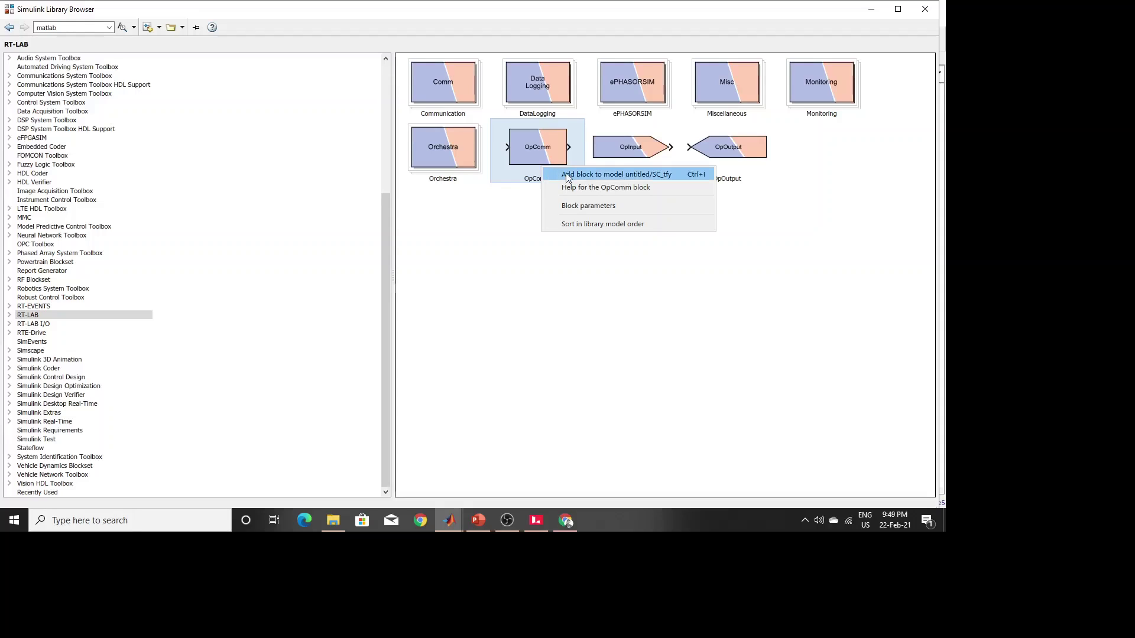
click(568, 175)
click(871, 9)
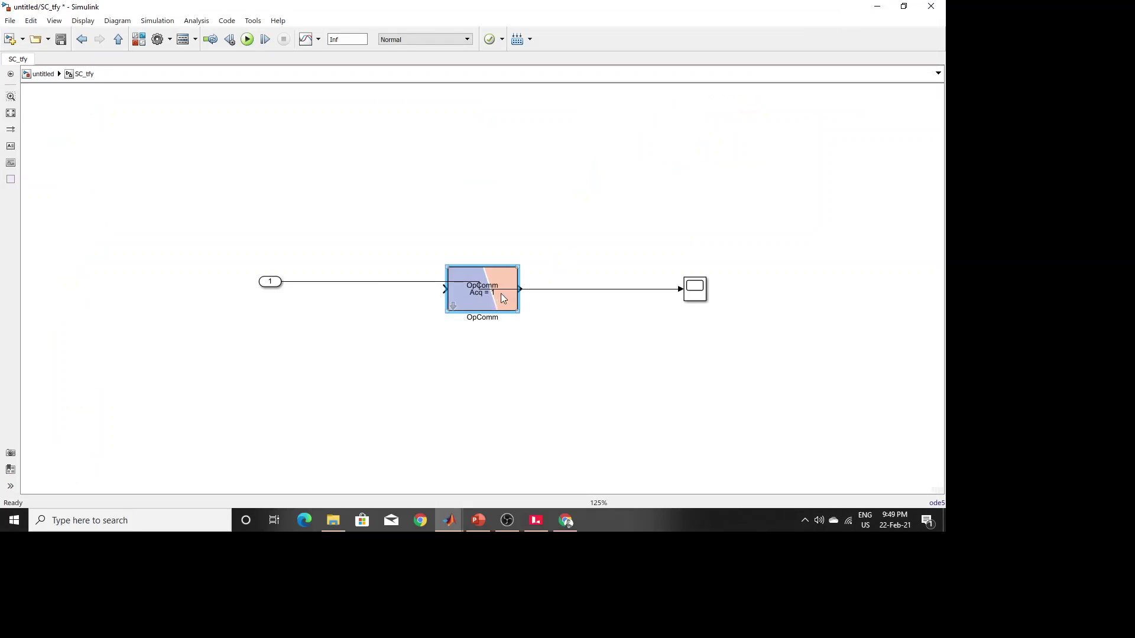
Step: Wire the OpComm block between the input port and the Scope in SC_tfy, removing the old line and aligning the blocks
mouse_move(504, 298)
mouse_down()
mouse_move(501, 268)
mouse_move(506, 291)
mouse_up()
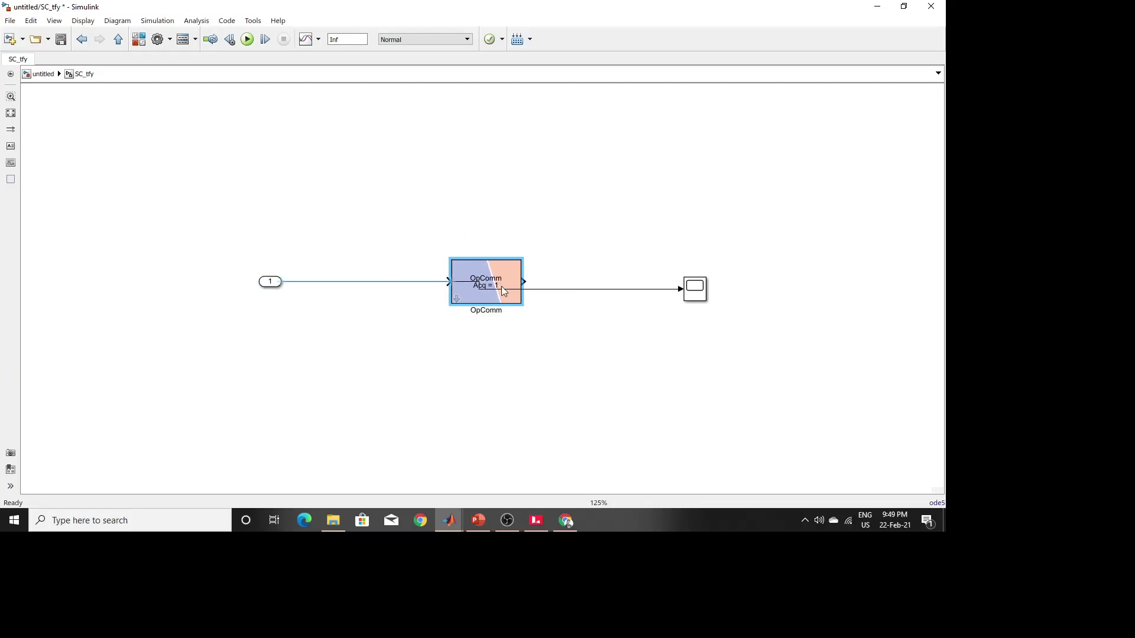
click(554, 289)
key(Delete)
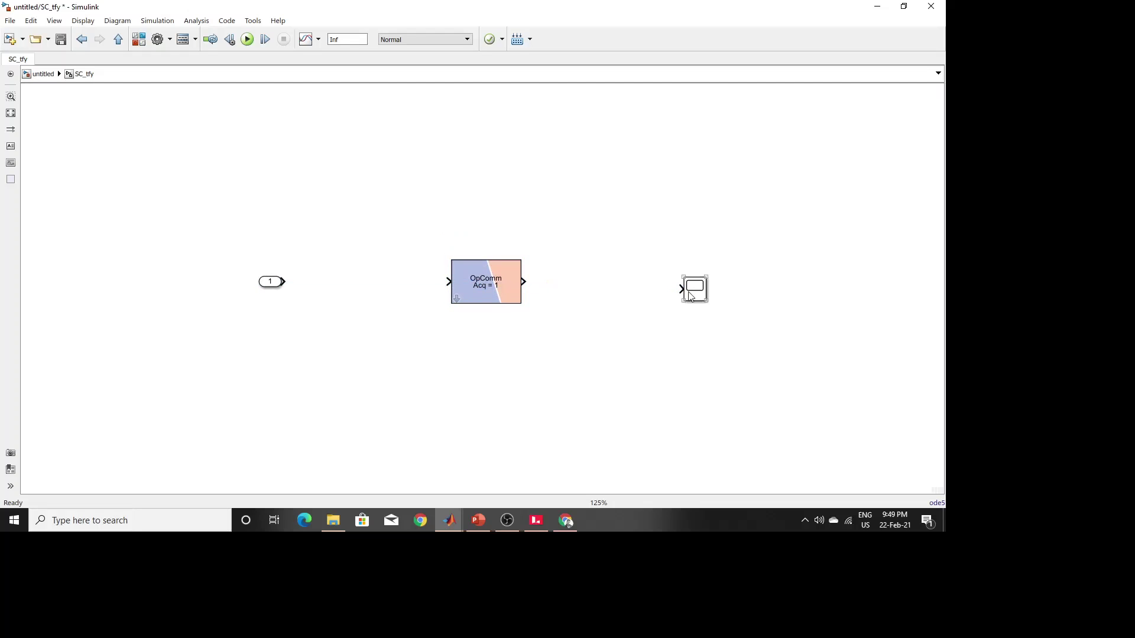
drag(689, 294, 619, 286)
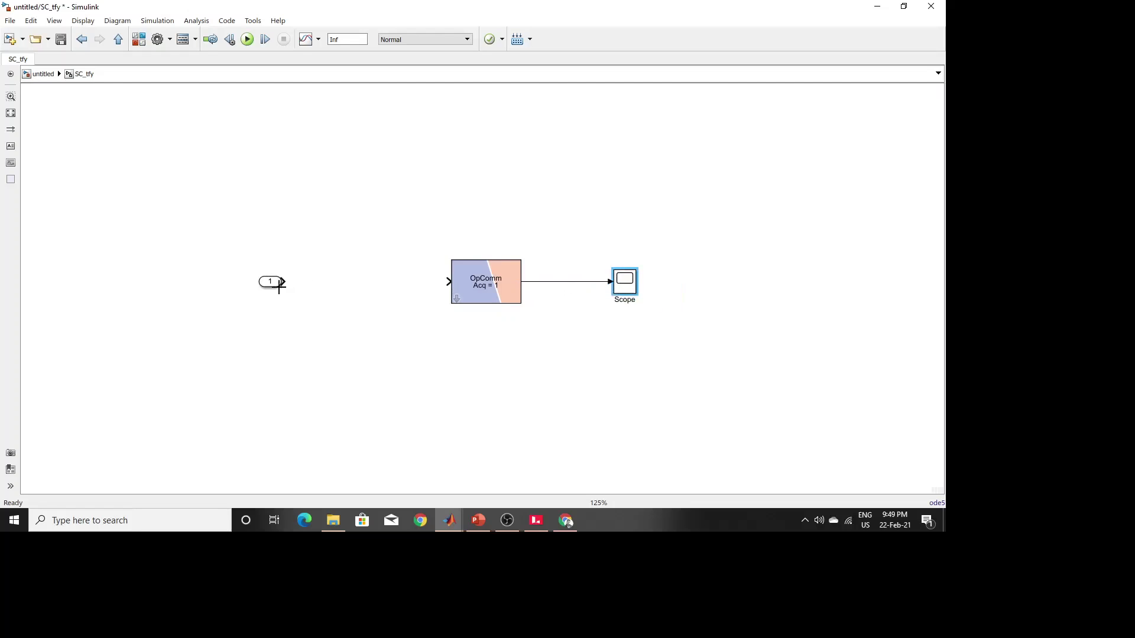
drag(278, 283, 330, 287)
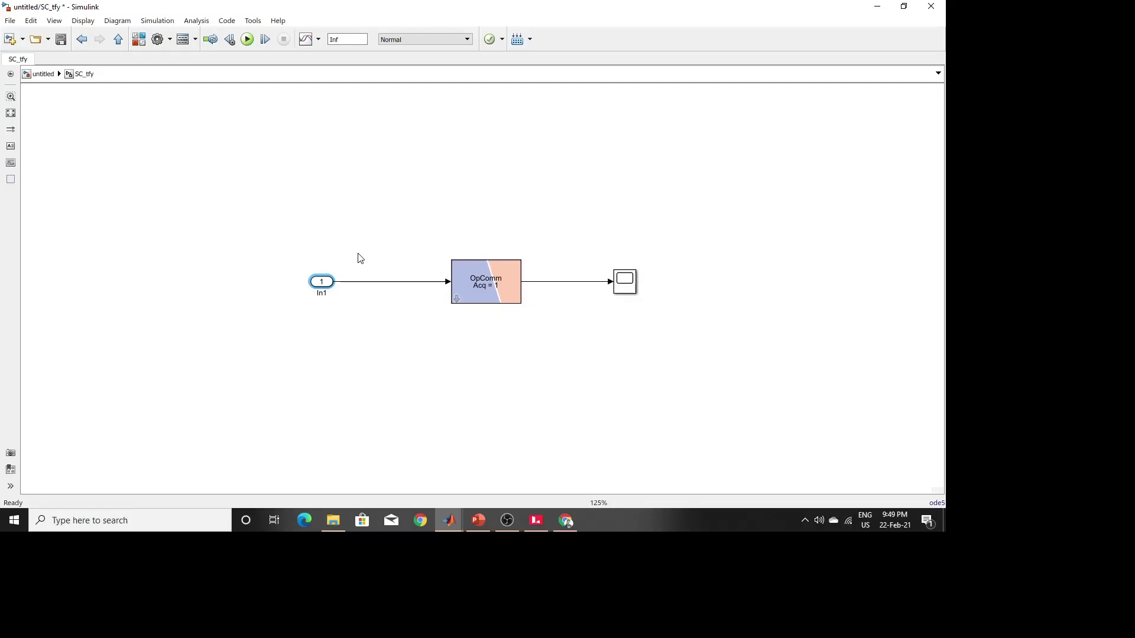
Step: Review the contents of the SC_tfy and SM_rfydry subsystems and return to the model's top level
click(43, 74)
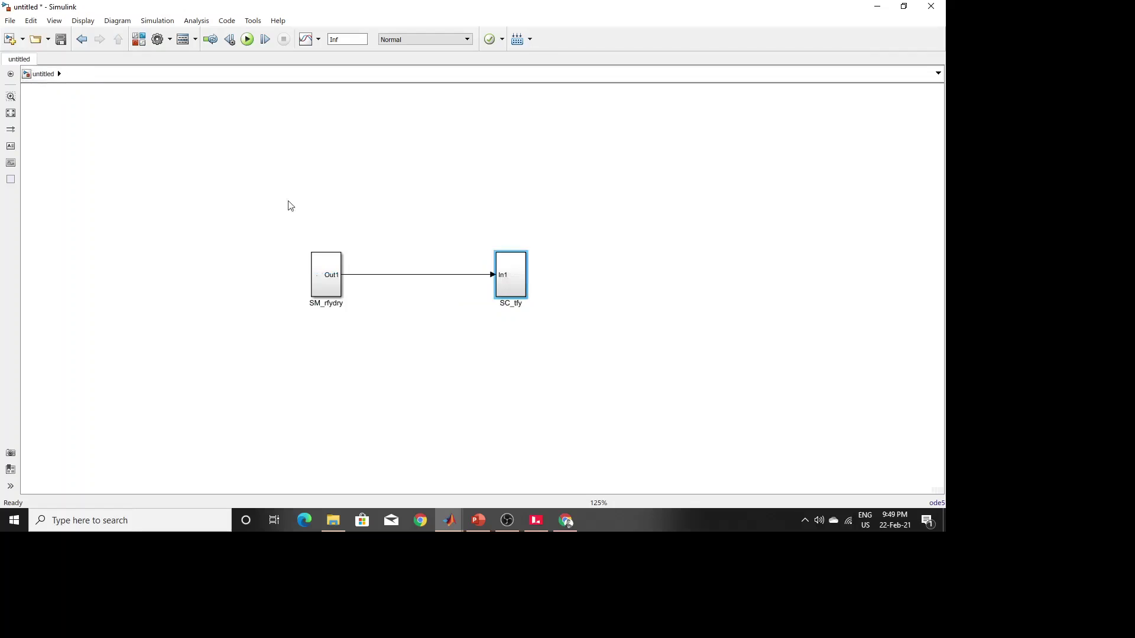
double_click(512, 279)
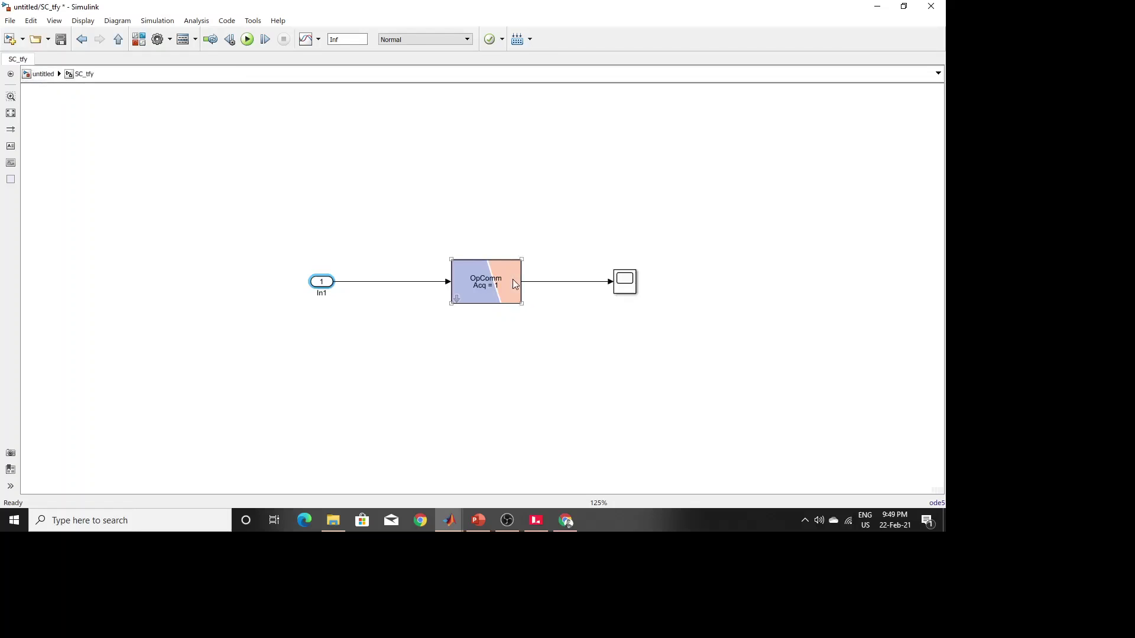
click(42, 74)
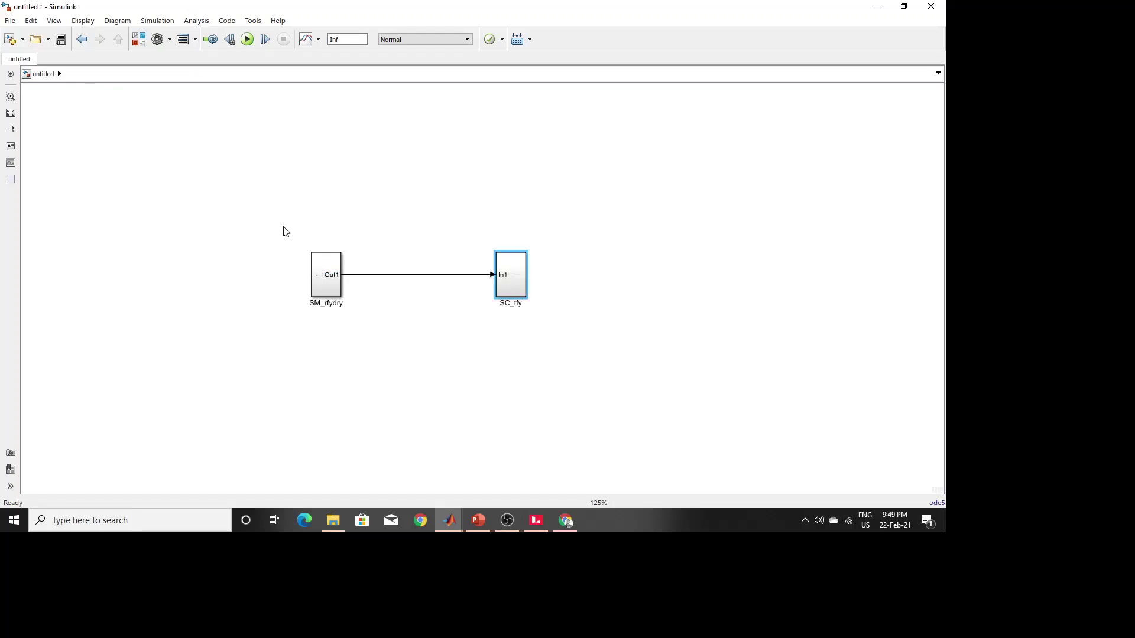
click(336, 276)
double_click(335, 276)
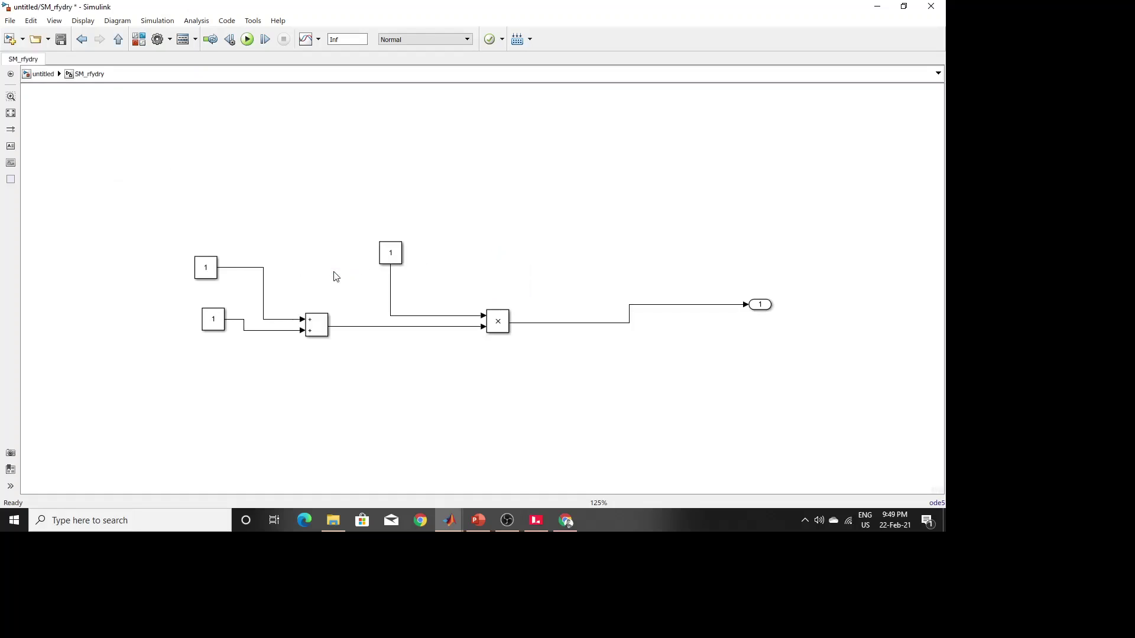
click(46, 76)
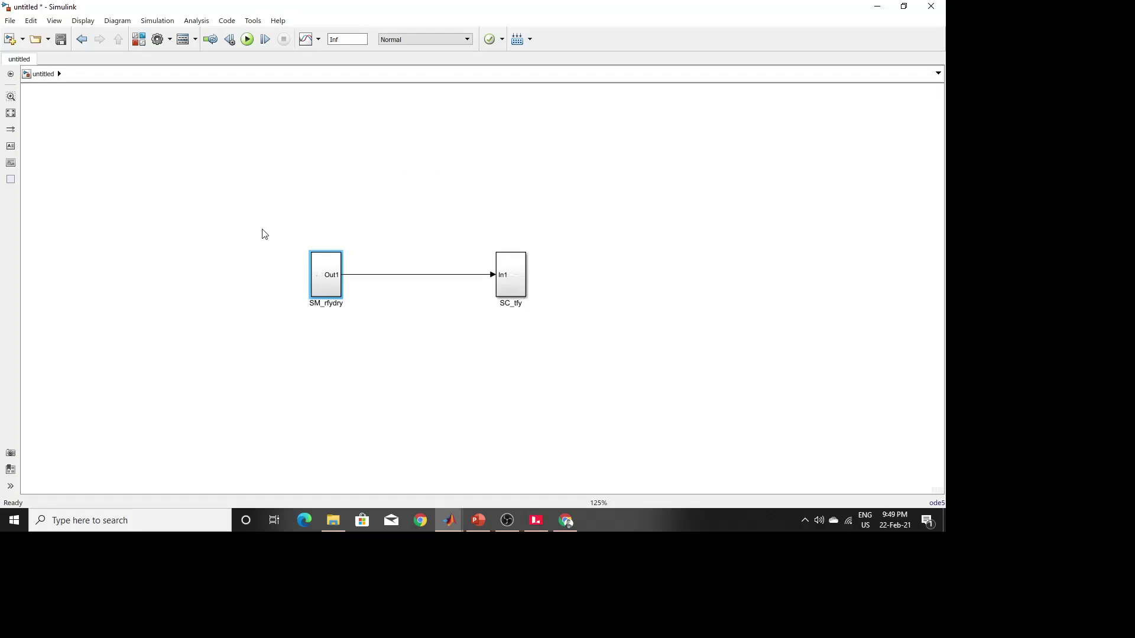
Step: Open the SM_rfydry subsystem and move the two Constant blocks feeding the sum block farther away from it
double_click(321, 280)
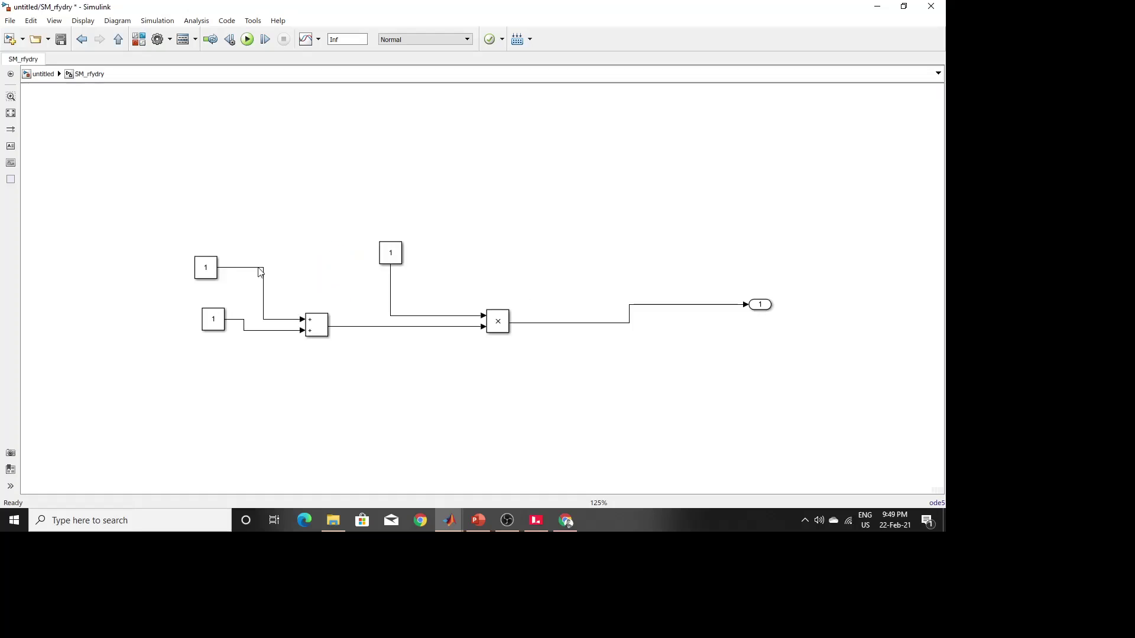
click(211, 274)
drag(212, 274, 149, 251)
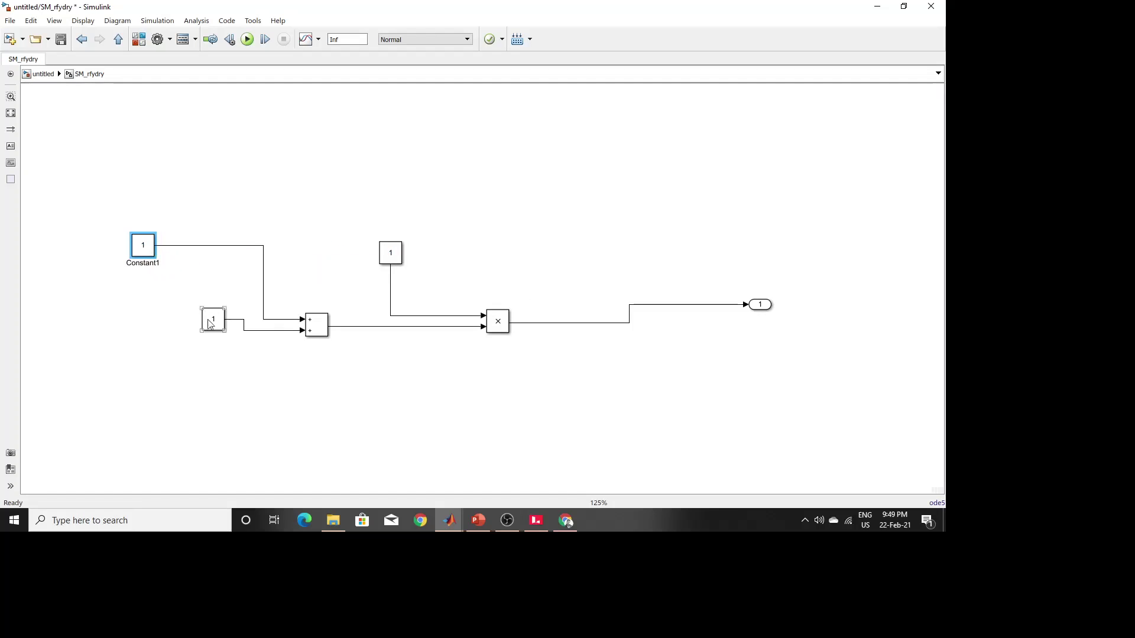
drag(213, 321, 135, 302)
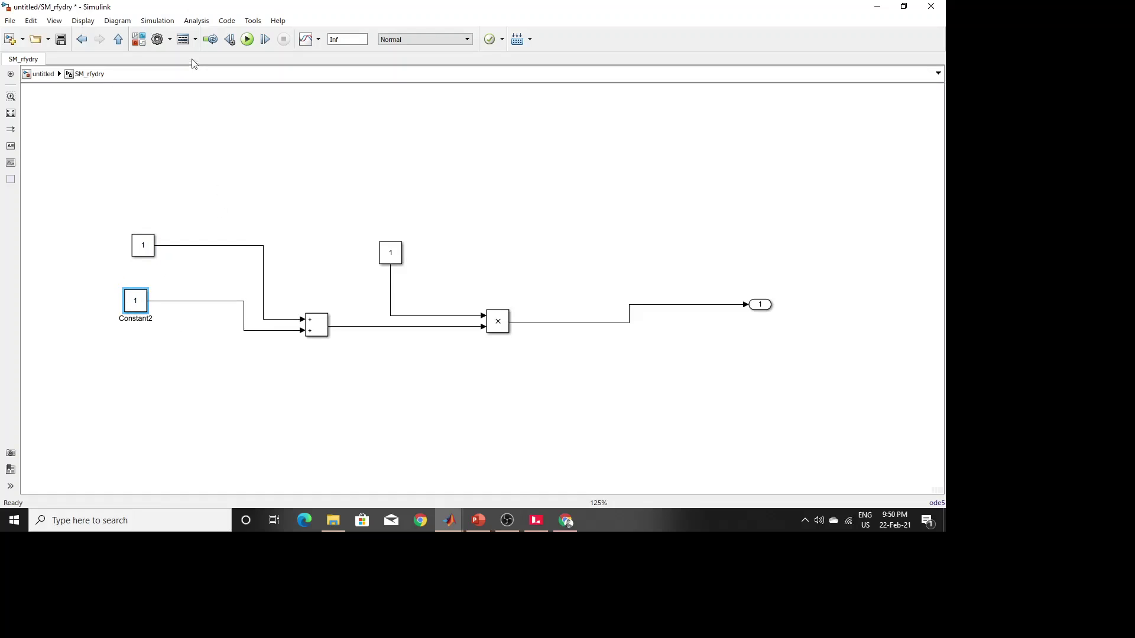
Step: Add an OpComm block from the RT-LAB library and insert it on the line between the upper Constant and the sum block
click(142, 41)
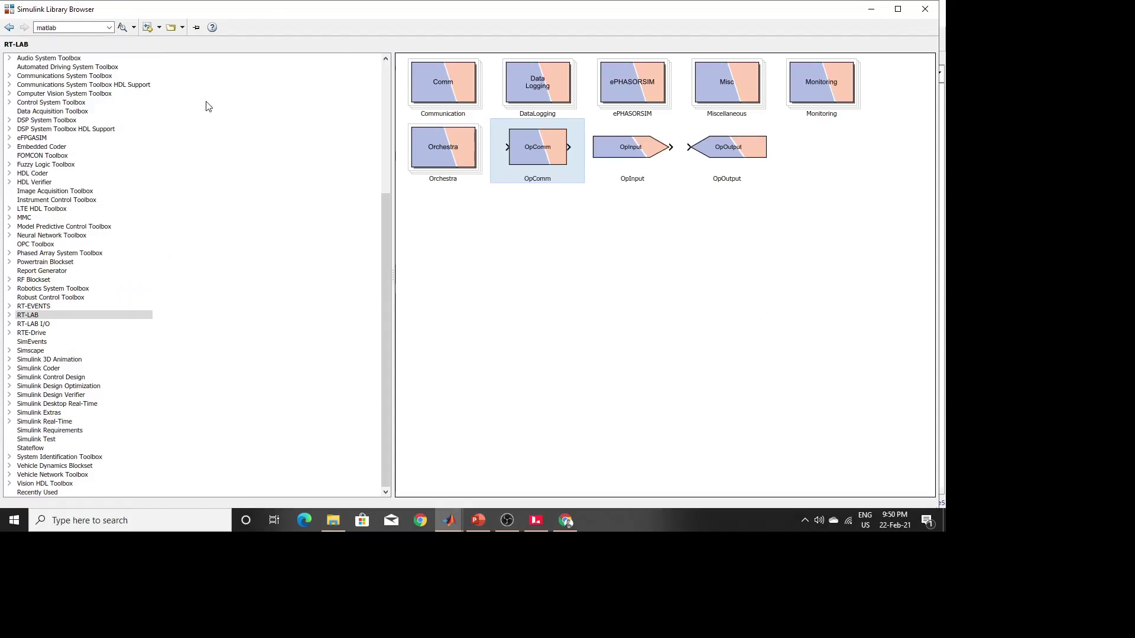
right_click(528, 158)
click(560, 170)
click(871, 9)
drag(285, 256, 216, 234)
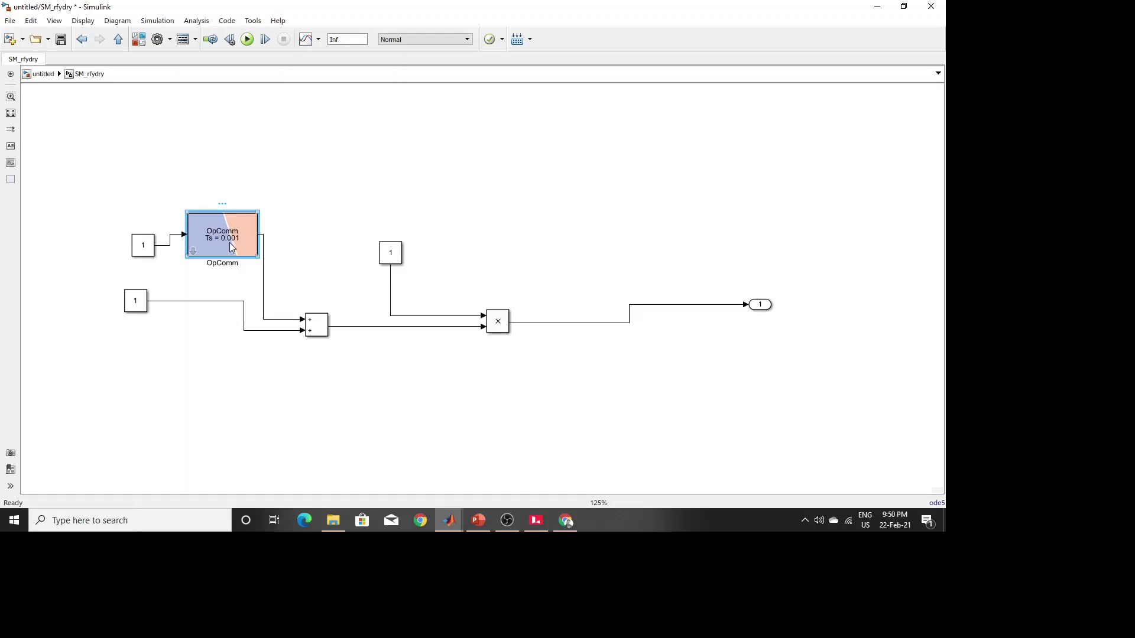
Step: Set the OpComm block's number of inports to 2 and position it between the two Constants and the sum block
double_click(230, 243)
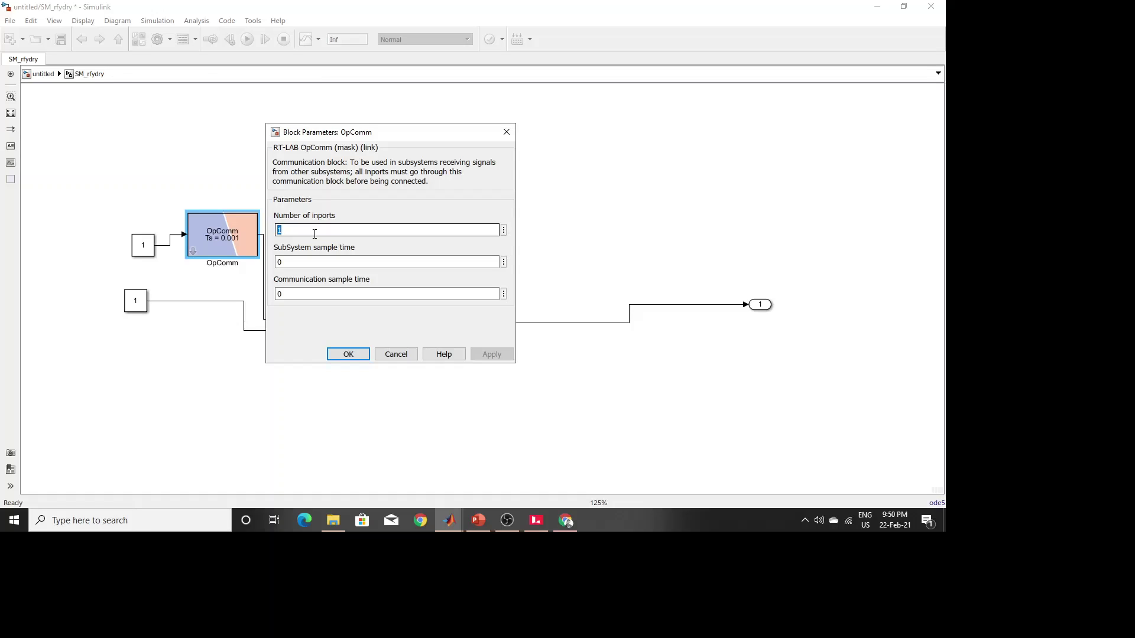
text(2)
key(Return)
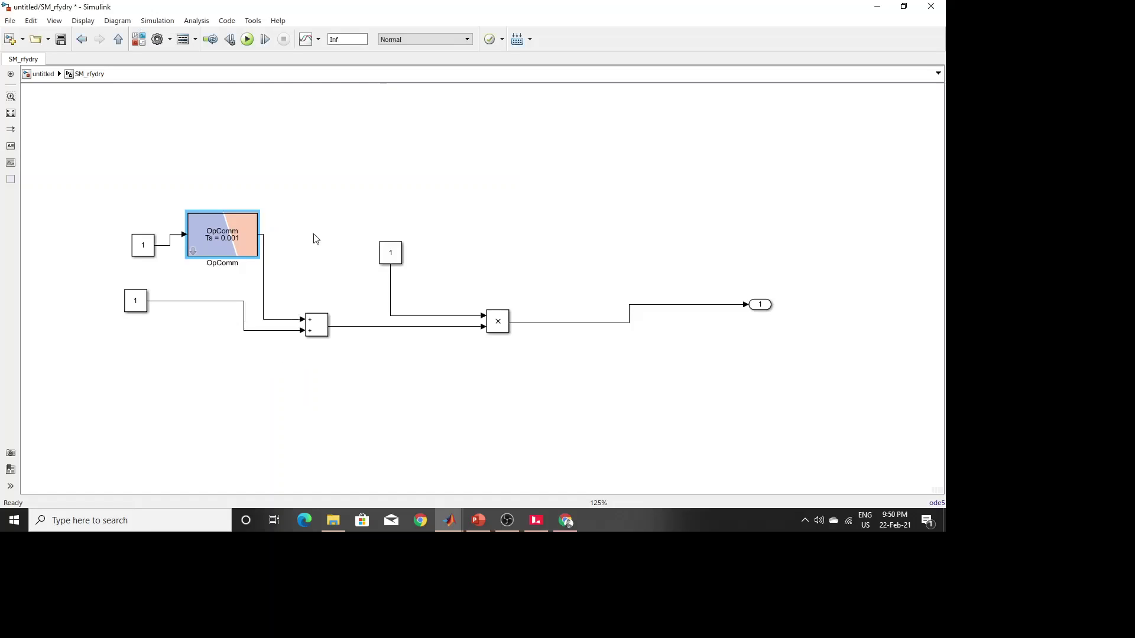
drag(228, 250, 218, 297)
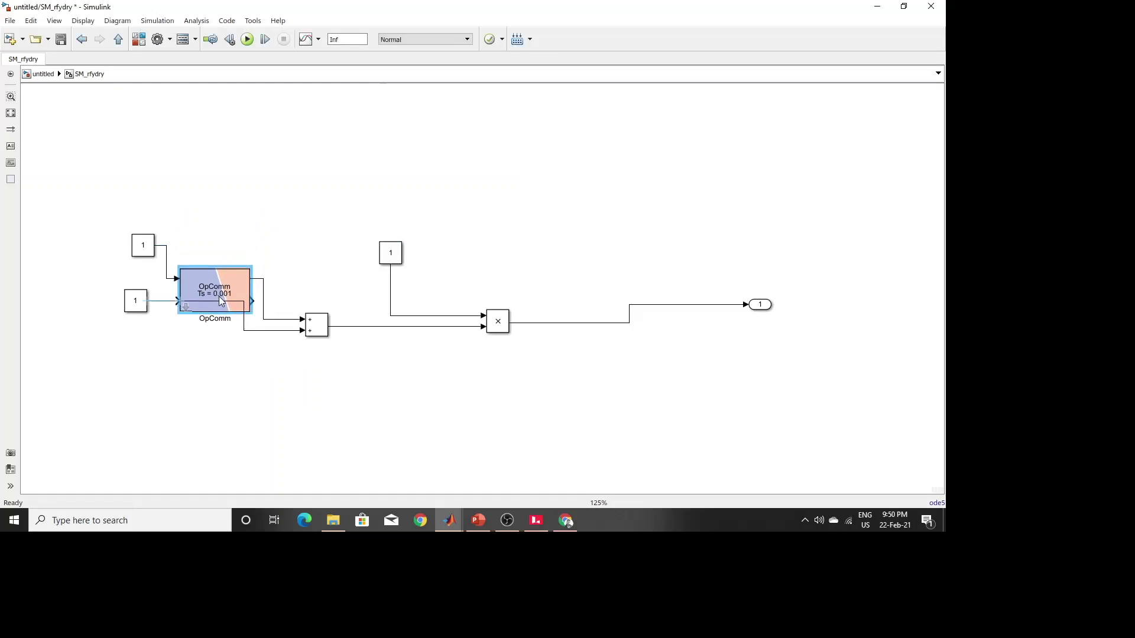
click(280, 235)
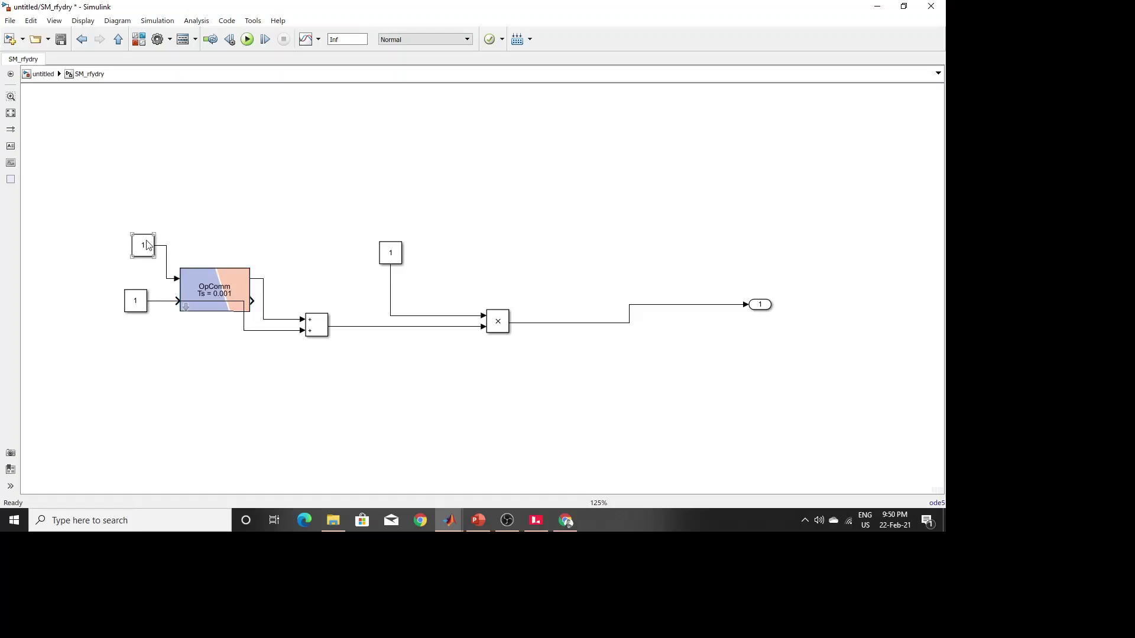
drag(148, 244, 129, 252)
click(239, 224)
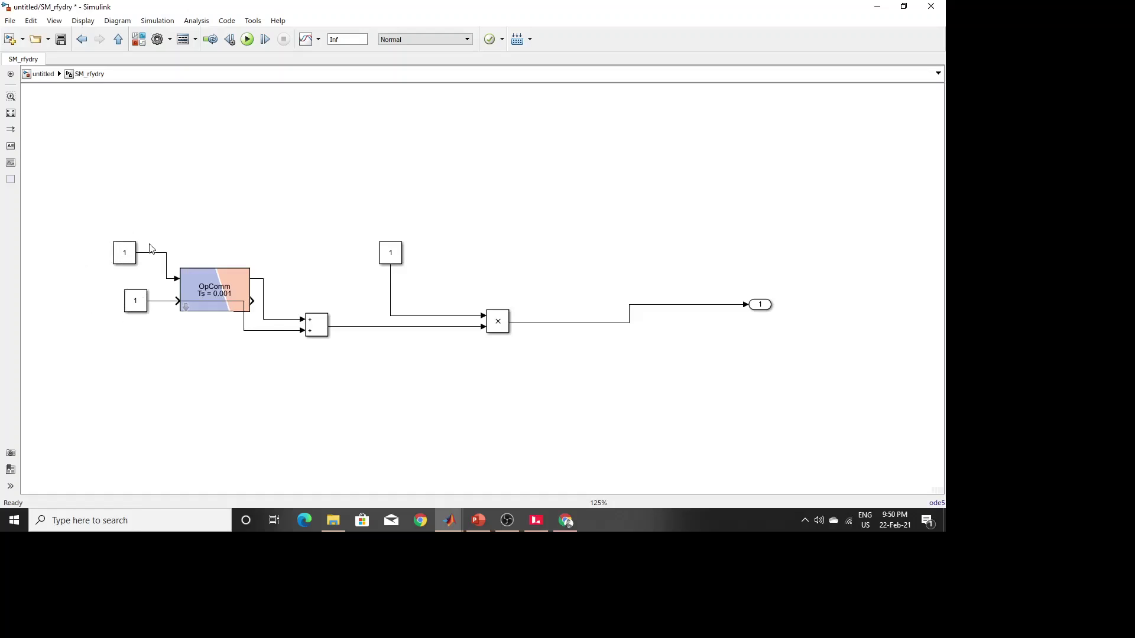
Step: Delete the two Constant blocks in front of the OpComm block
drag(126, 227, 142, 320)
drag(106, 219, 136, 322)
key(Delete)
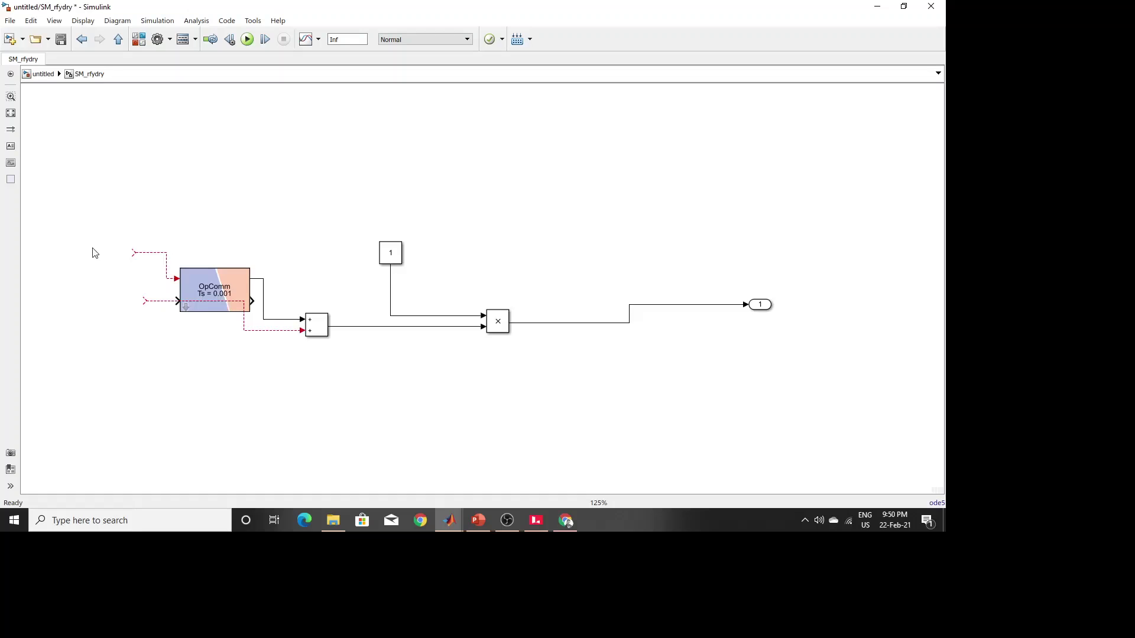
Step: Compare how the OpComm block is used inside the SM_rfydry and SC_tfy subsystems, returning to the model's top level
click(56, 74)
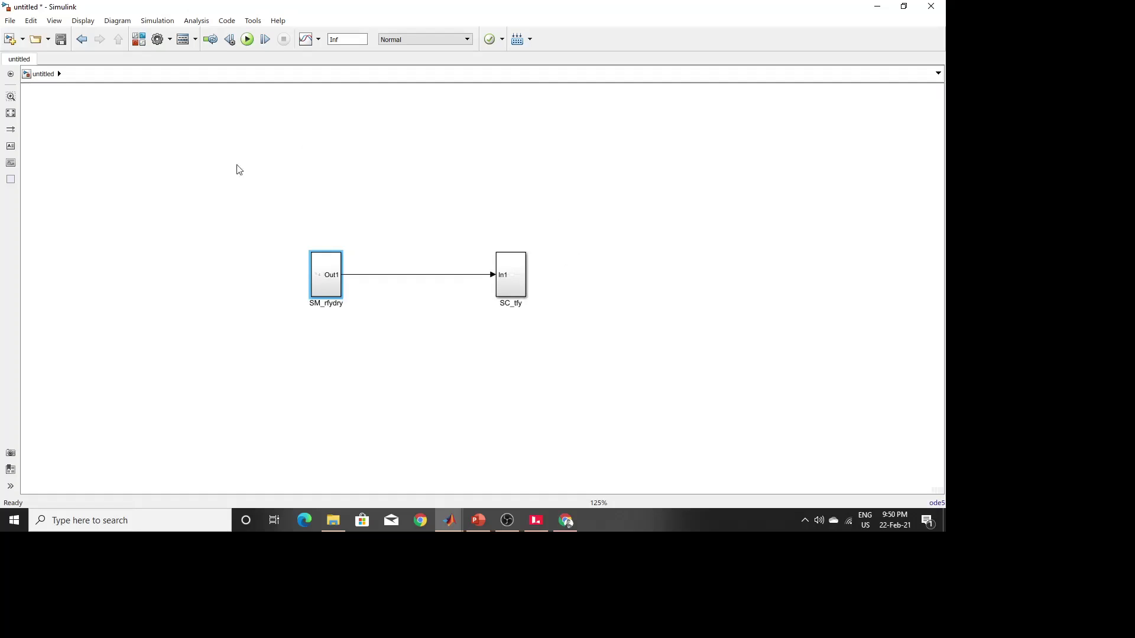
double_click(327, 273)
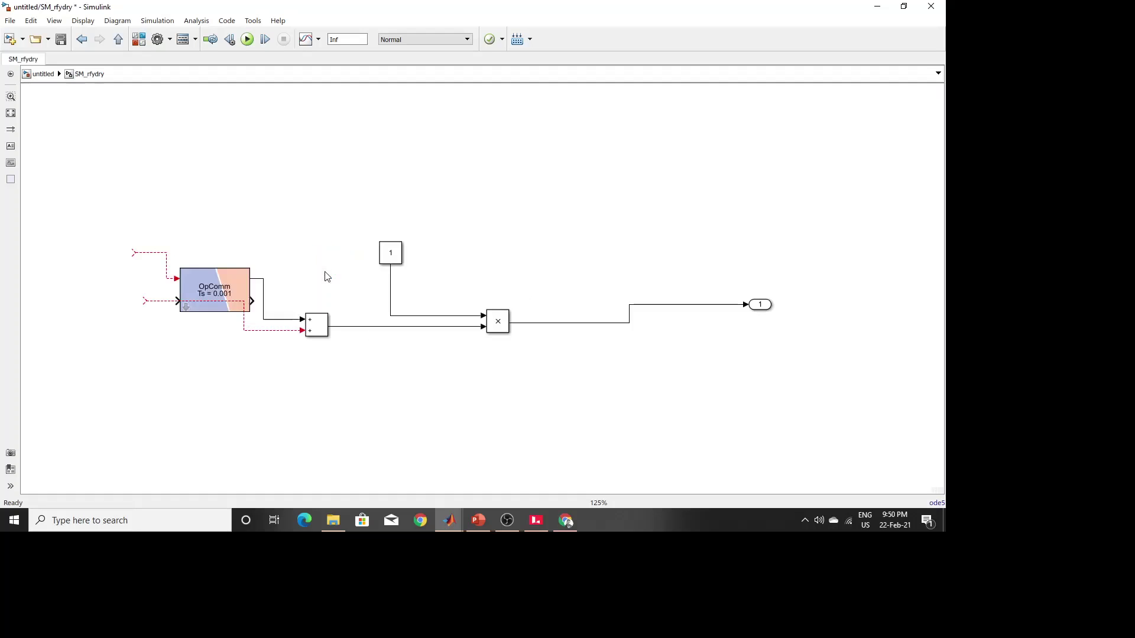
click(48, 78)
click(518, 283)
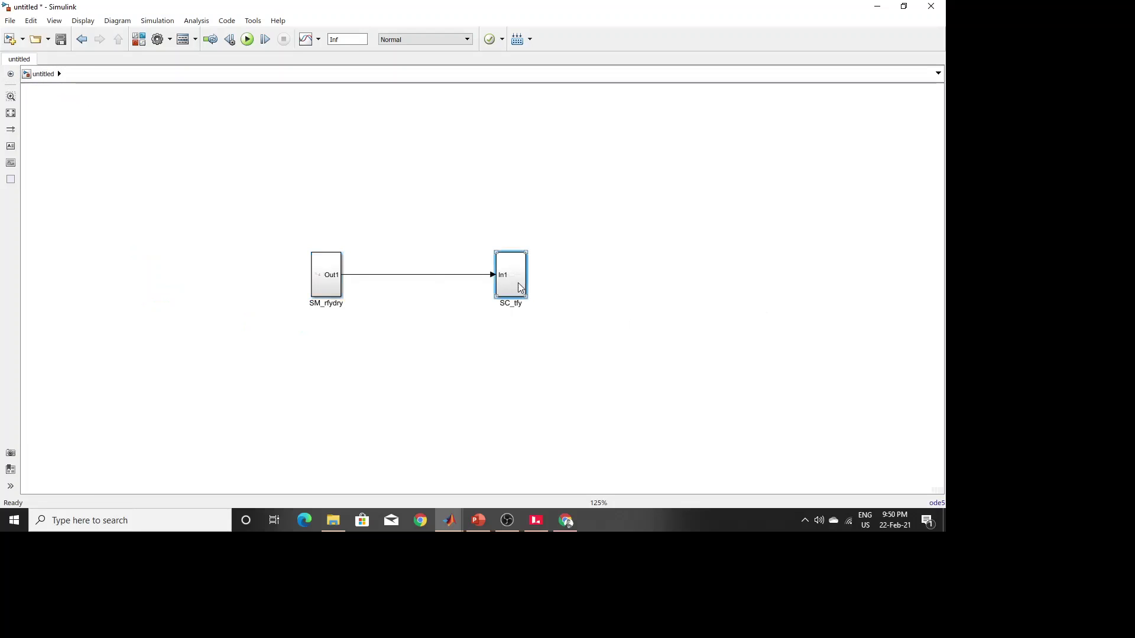
double_click(519, 288)
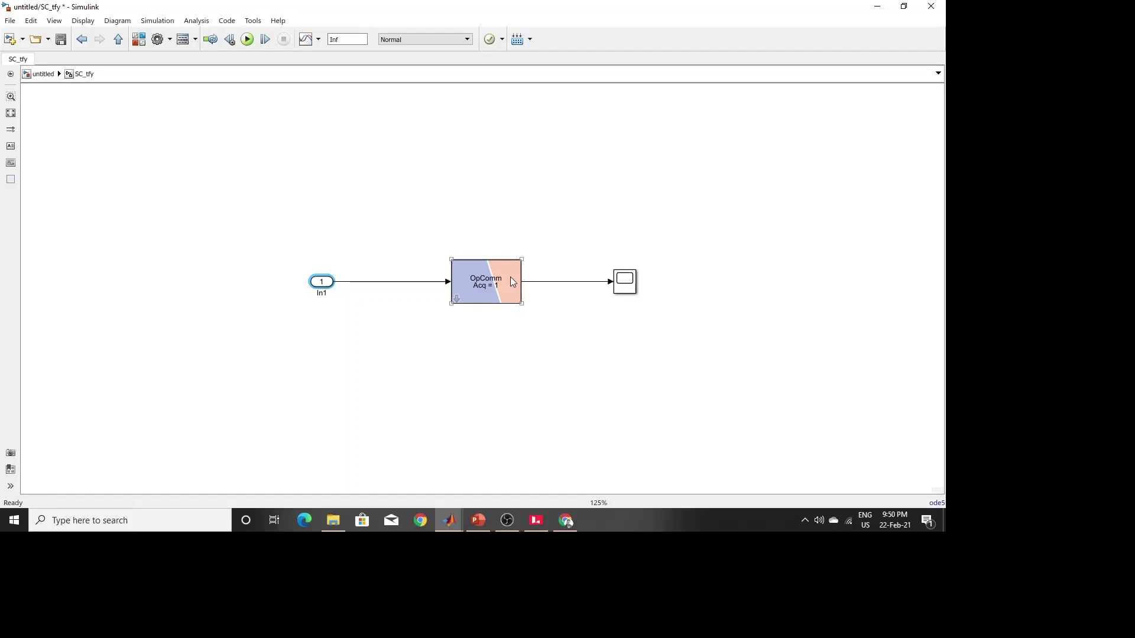
click(300, 187)
click(508, 272)
click(37, 74)
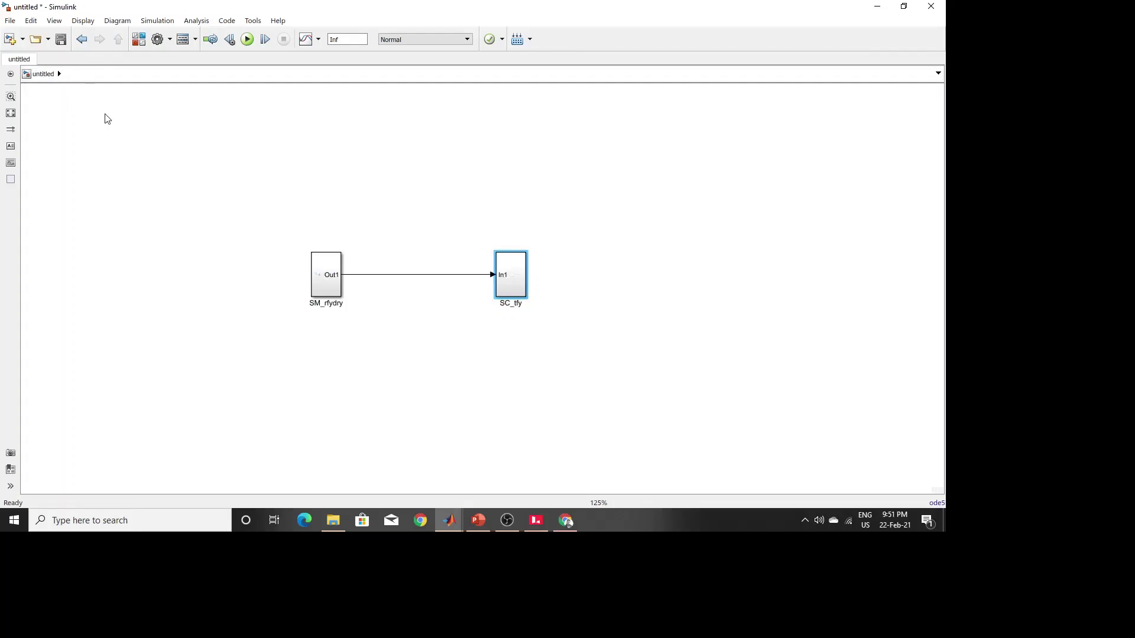
Step: Examine the solver type, the available solvers and the fixed-step size in the model's configuration parameters, and close the dialog
click(161, 40)
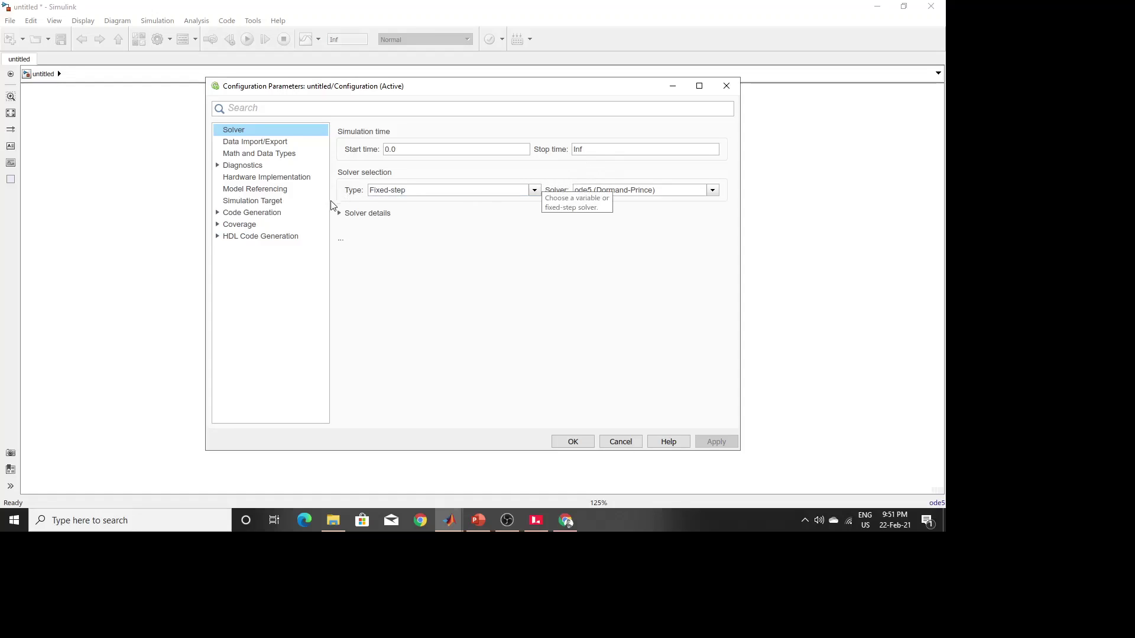
click(535, 191)
click(534, 195)
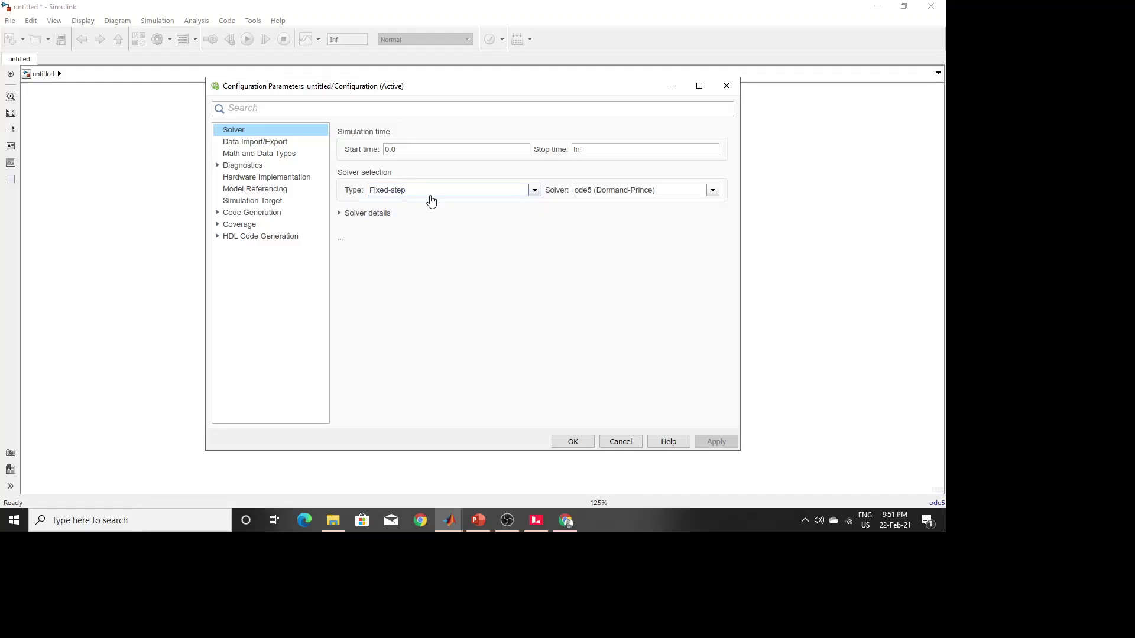
click(713, 191)
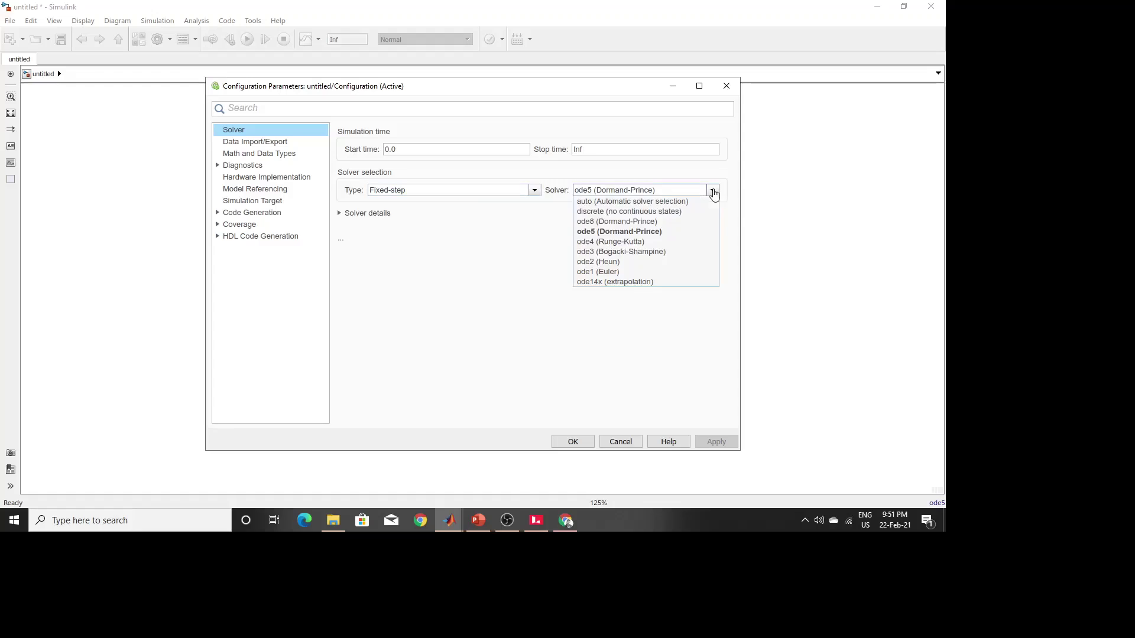
click(712, 191)
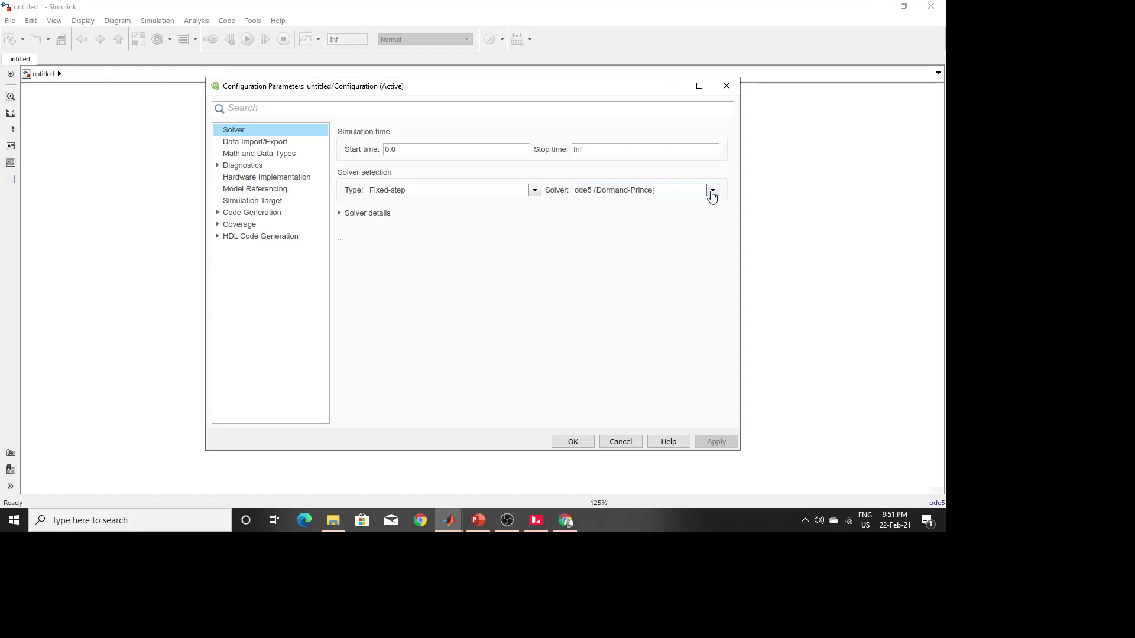
click(710, 194)
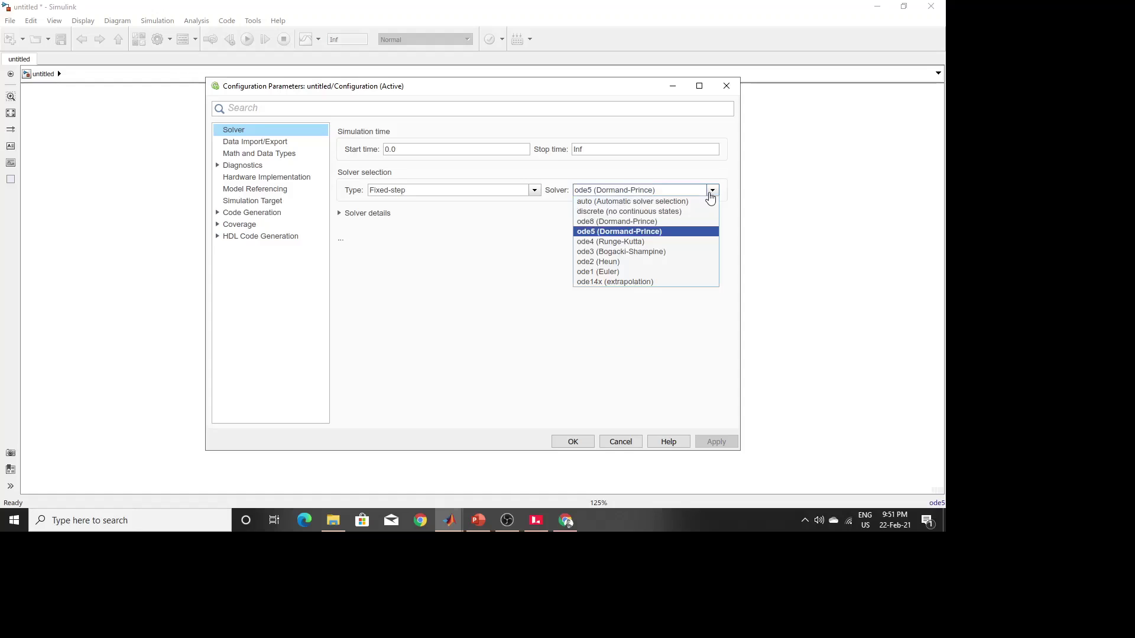
click(712, 190)
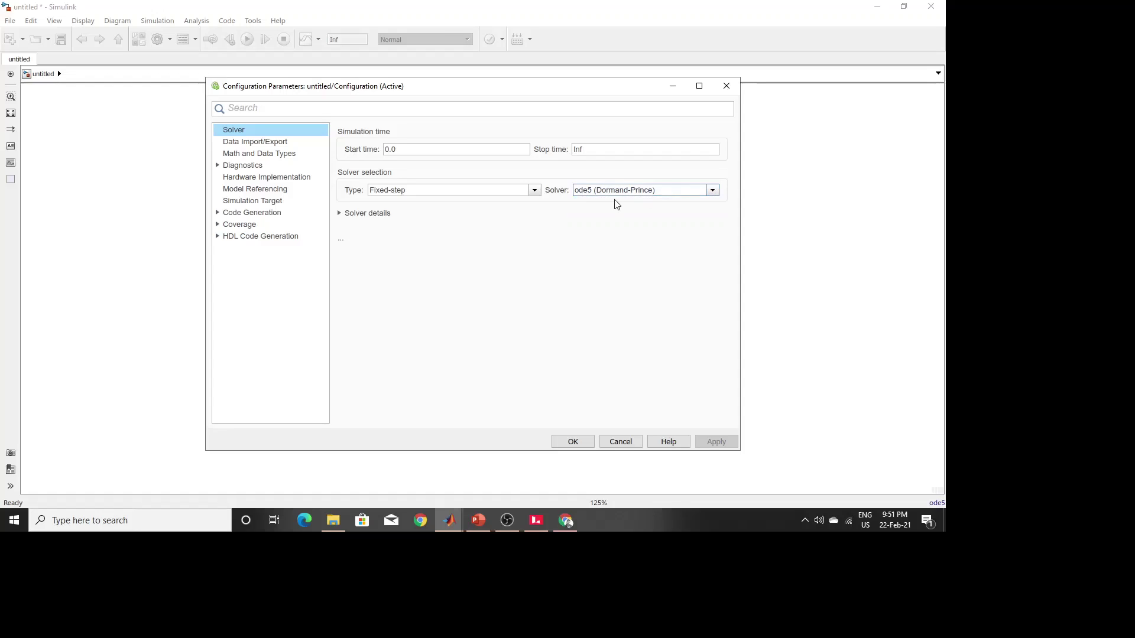
click(714, 194)
click(375, 243)
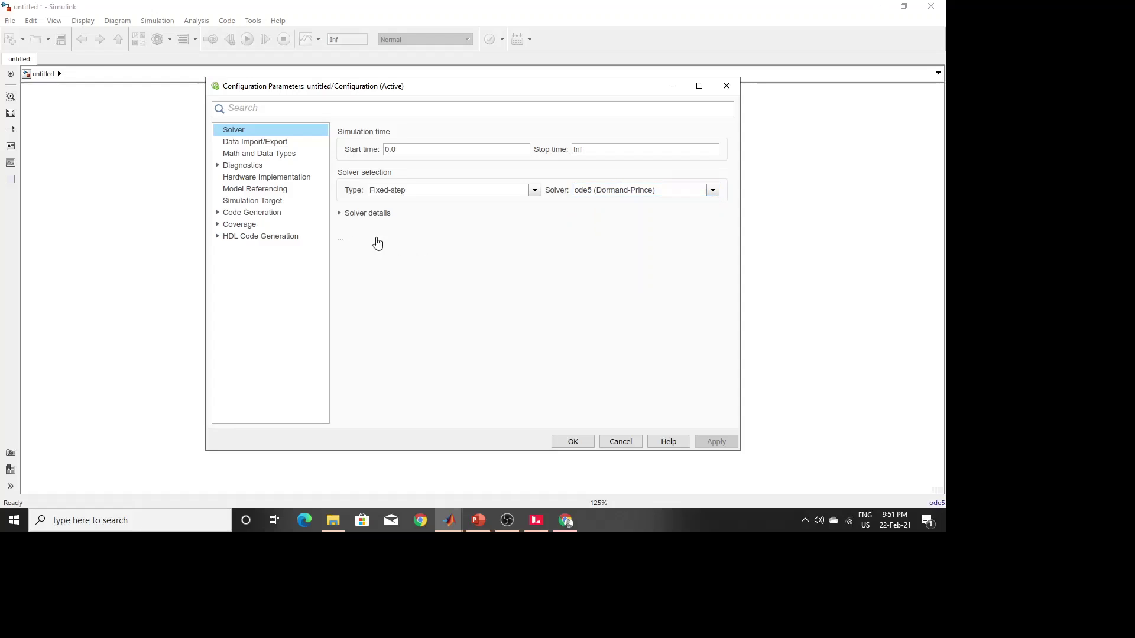
click(340, 214)
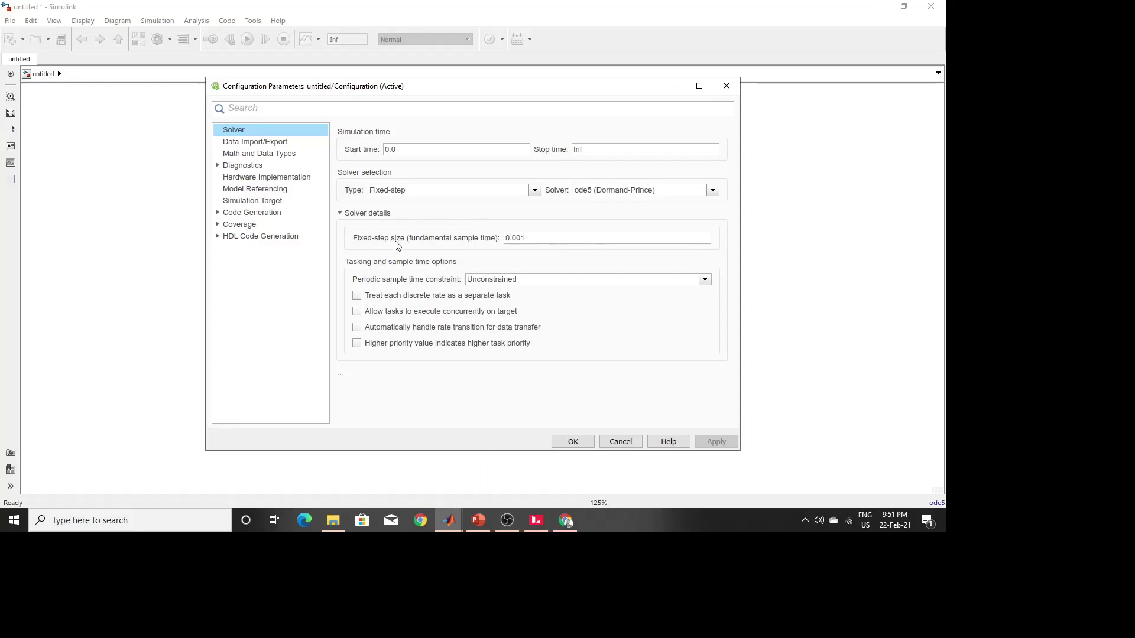
click(717, 95)
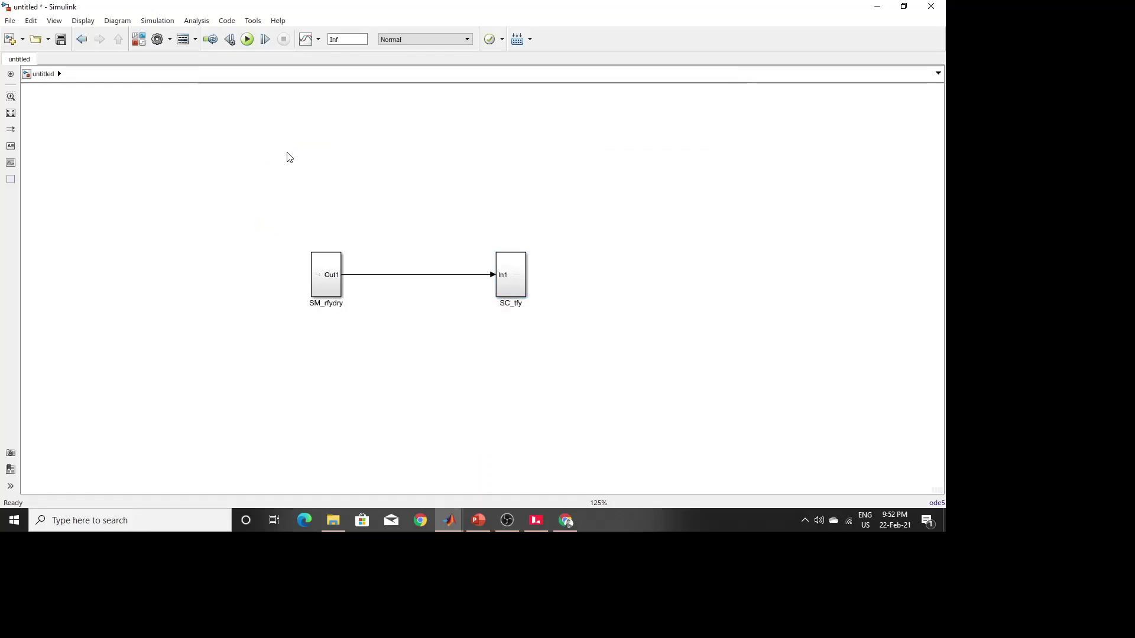